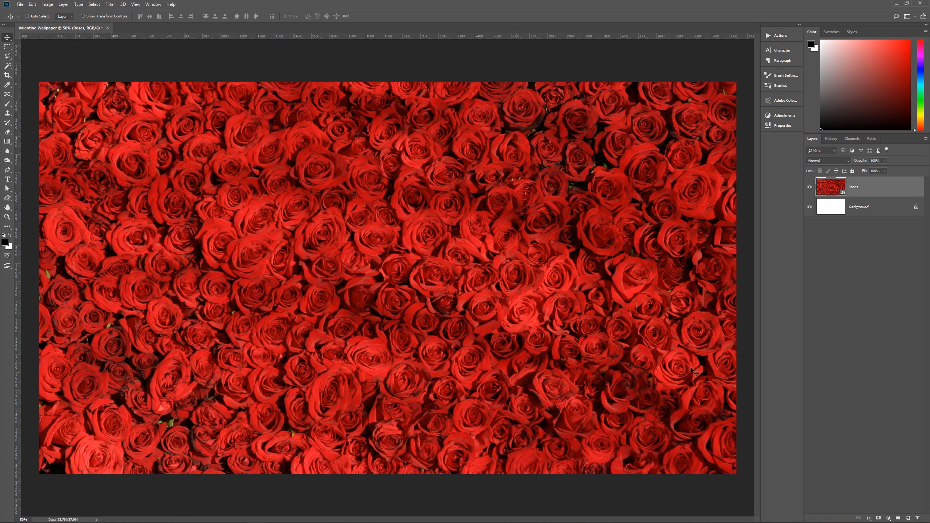
# Step: Add a Gradient Overlay to the Roses layer with the Multiply blend mode and about 85% opacity
pyautogui.click(872, 519)
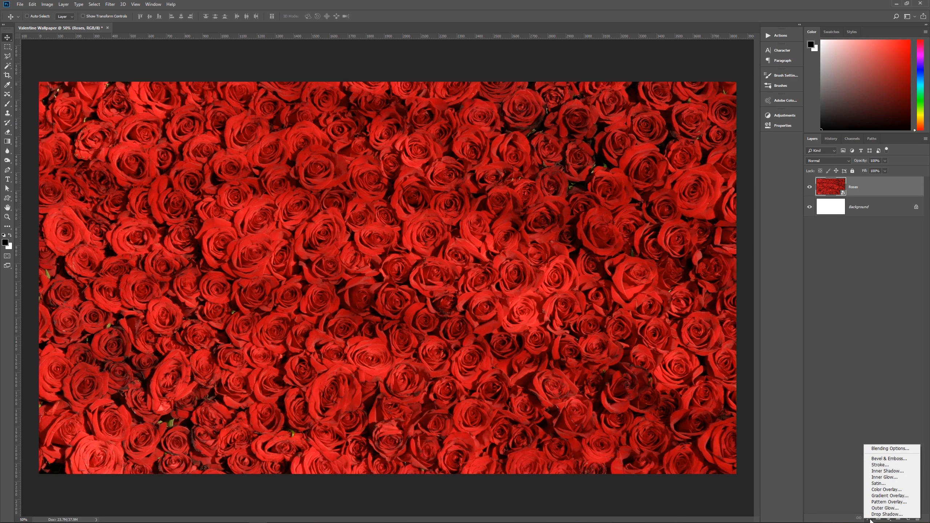
pyautogui.click(886, 495)
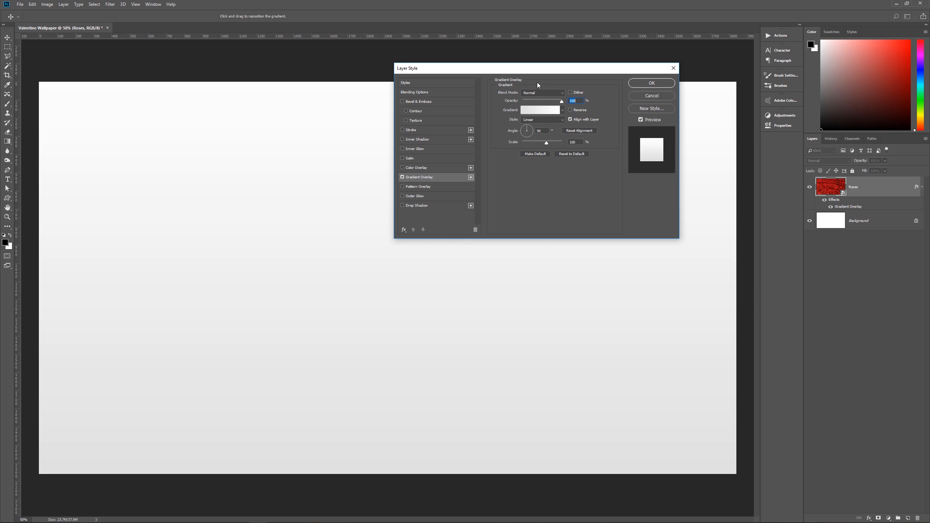
pyautogui.click(543, 92)
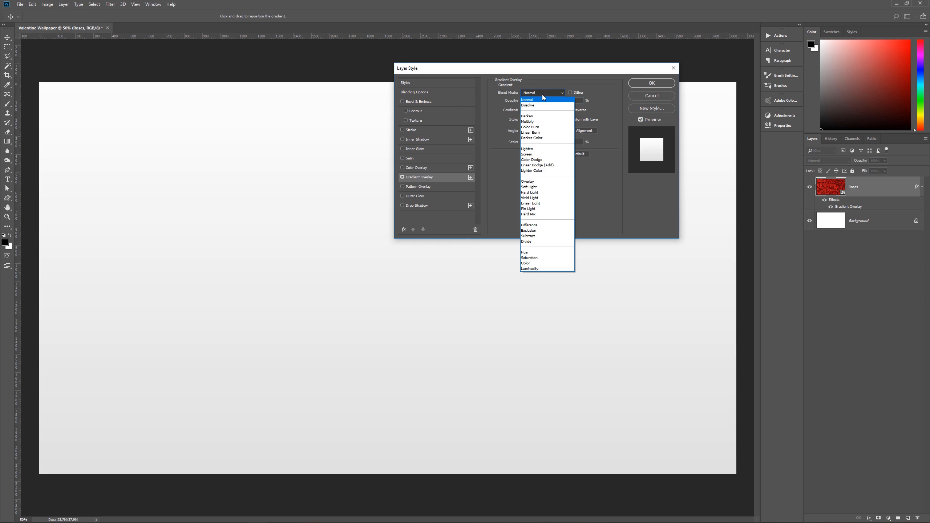
pyautogui.click(538, 123)
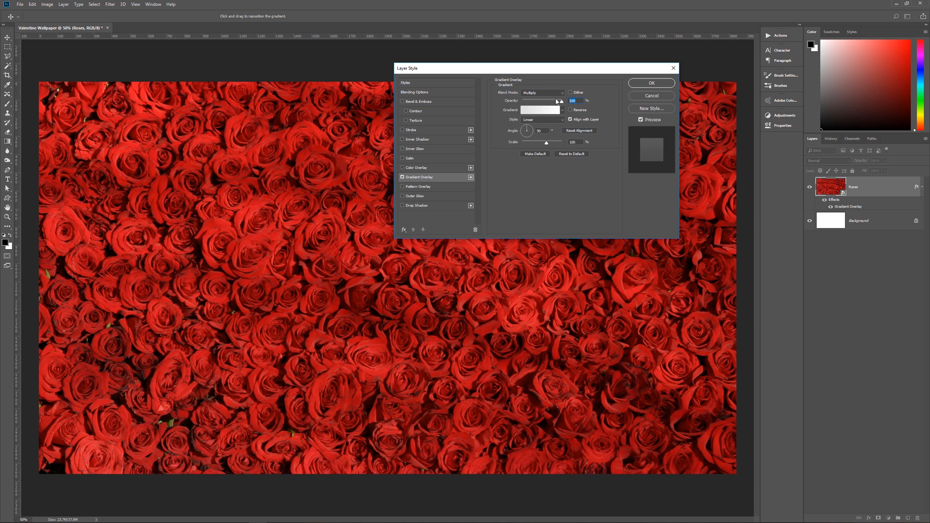
pyautogui.click(555, 101)
# Step: Edit the overlay's gradient and set its starting color stop, at location 0%, to d60309
pyautogui.click(563, 110)
pyautogui.click(563, 110)
pyautogui.click(541, 110)
pyautogui.click(617, 313)
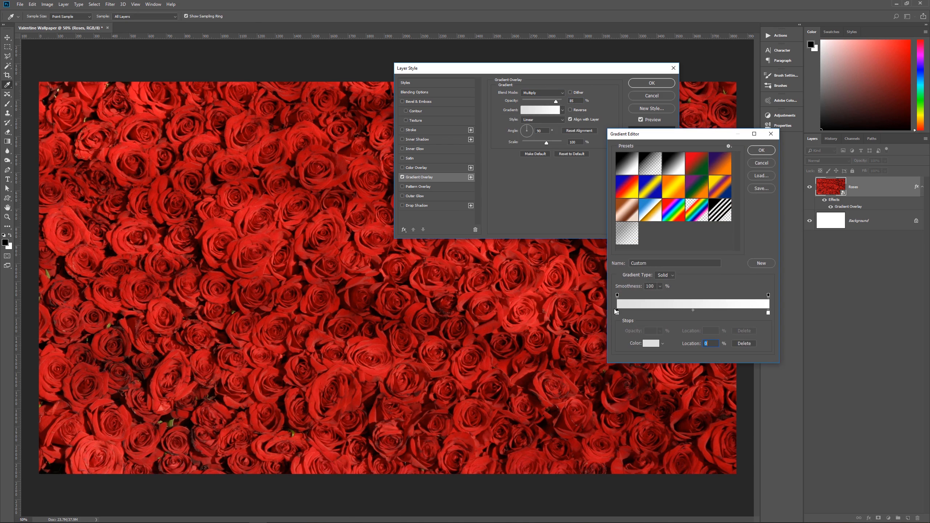
pyautogui.click(650, 344)
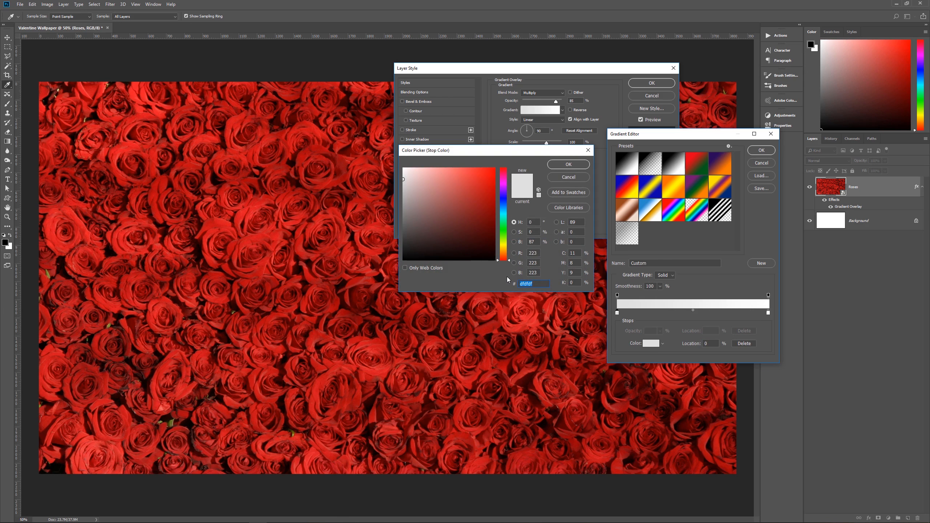
pyautogui.write('d6')
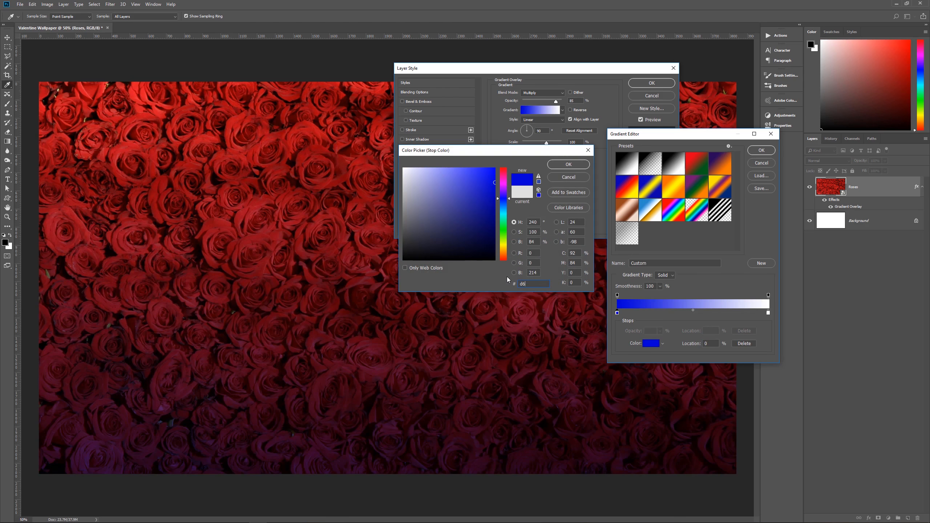
pyautogui.write('03')
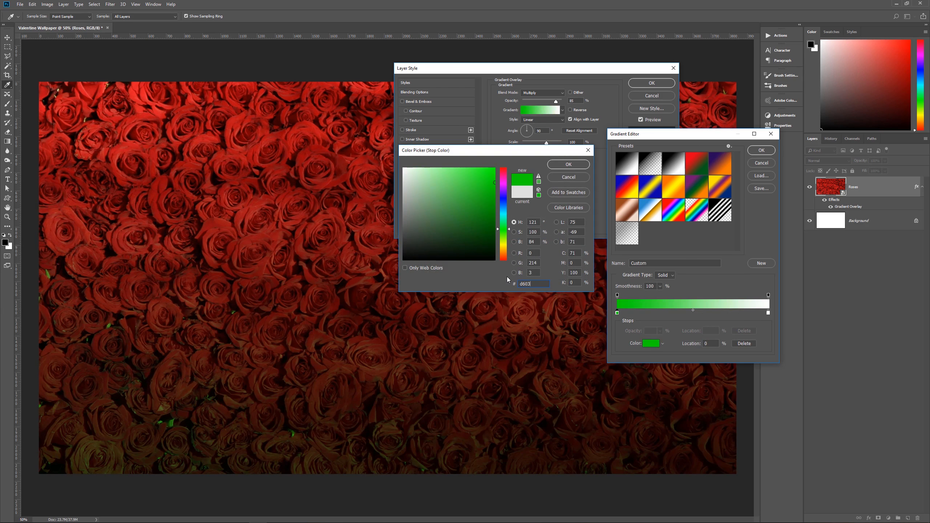
pyautogui.write('09')
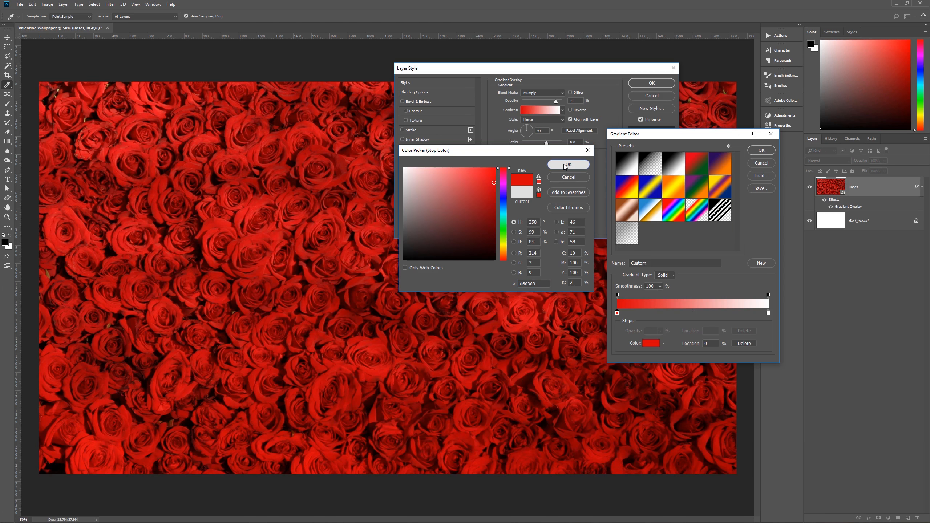
pyautogui.press('Return')
# Step: Set the gradient's end color stop, at location 100%, to 480100 and accept the edited gradient
pyautogui.click(768, 313)
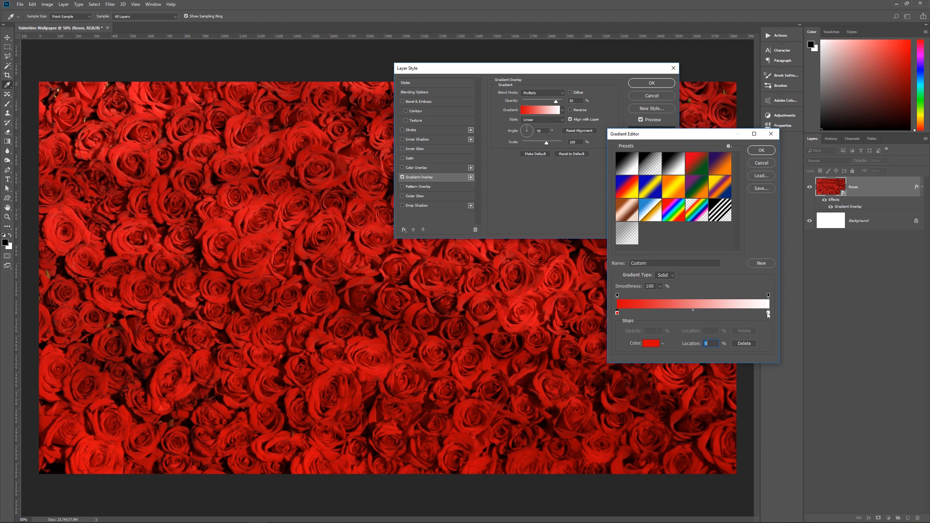
pyautogui.click(651, 343)
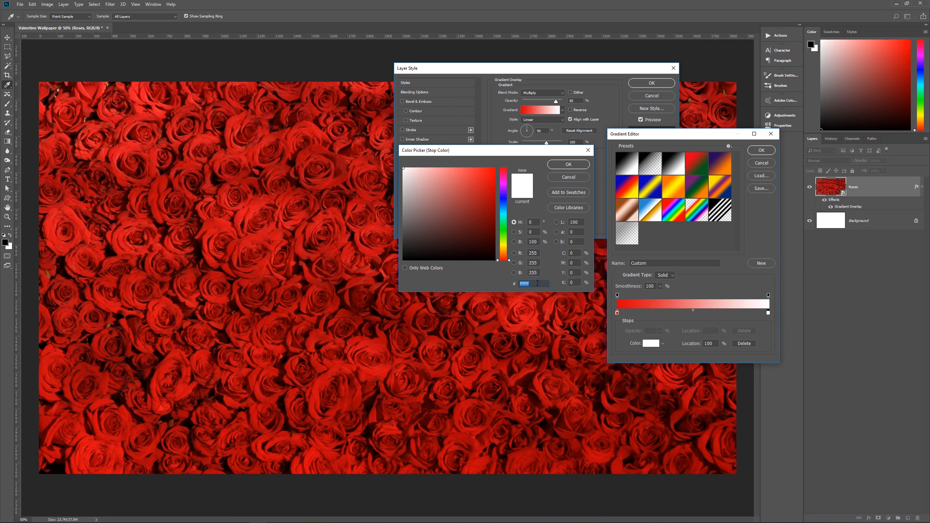
pyautogui.write('48')
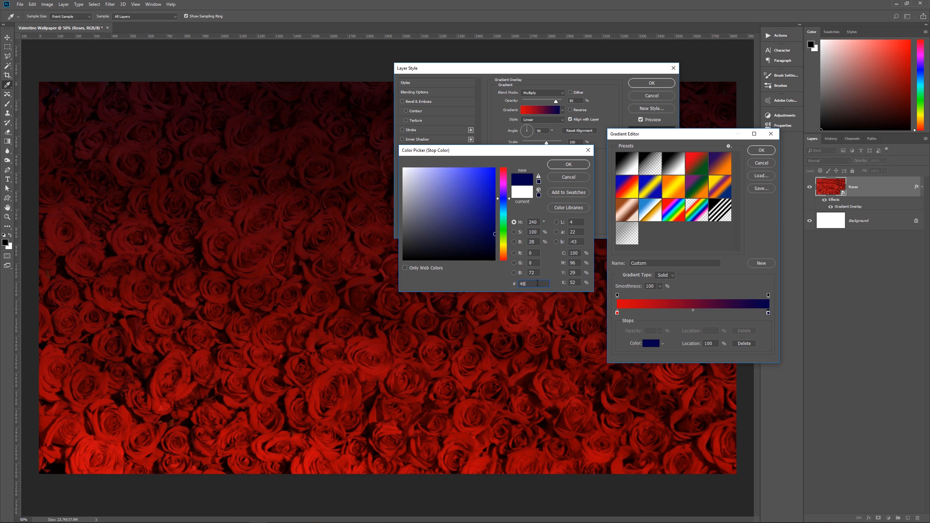
pyautogui.write('0100')
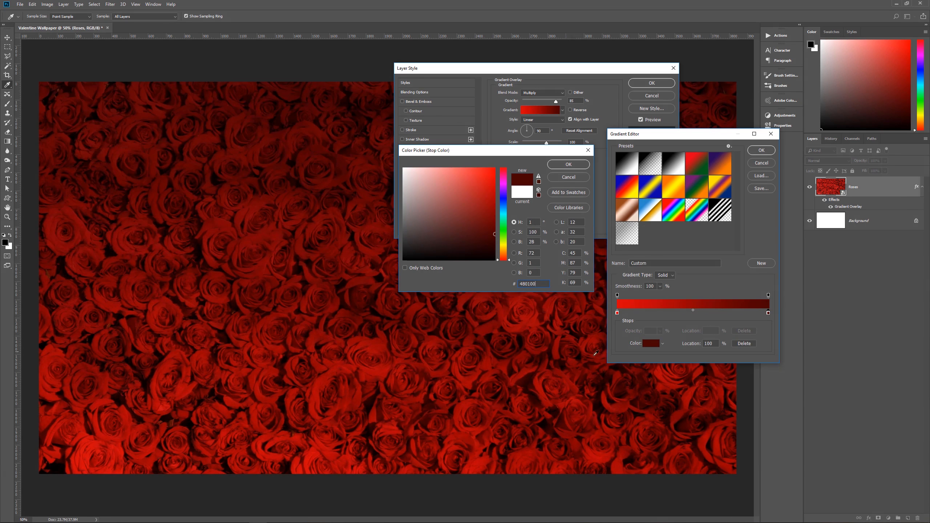
pyautogui.click(578, 164)
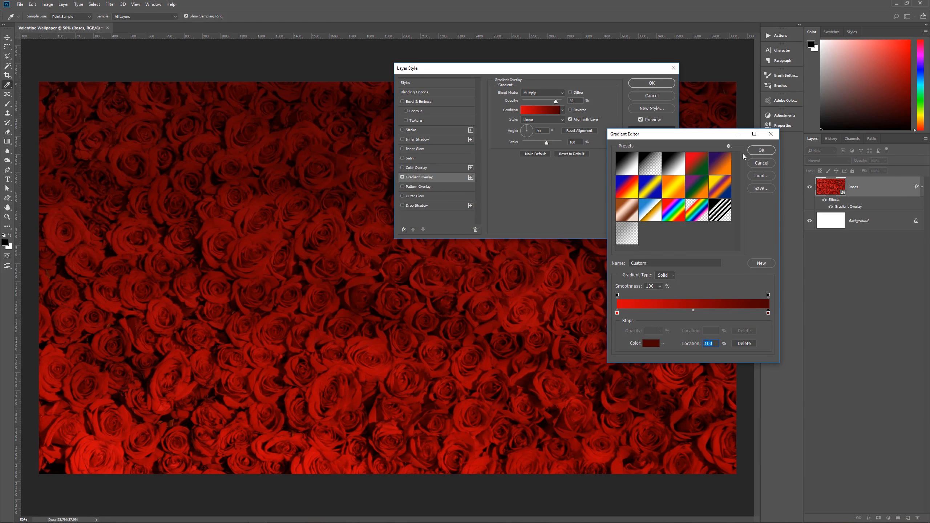
pyautogui.click(761, 150)
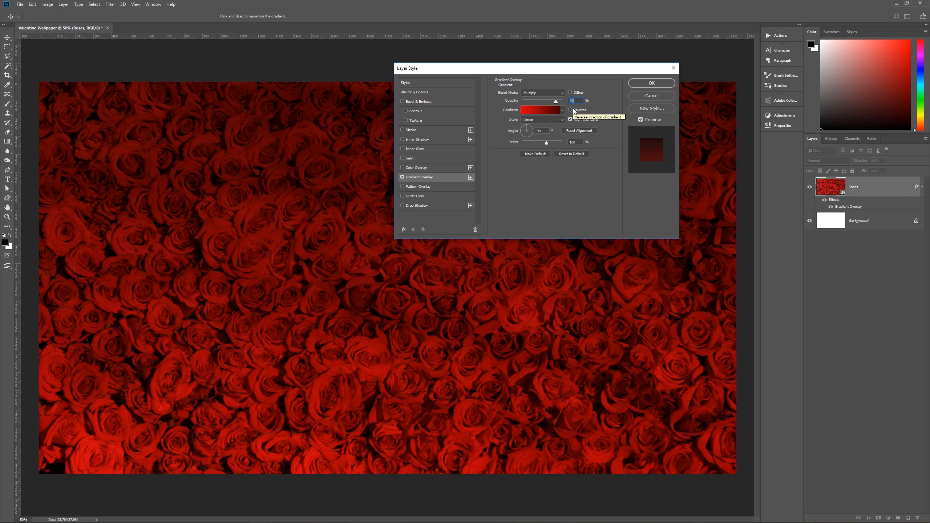
# Step: Set the gradient overlay's style to Radial, apply the layer style and collapse the Roses layer's effects list
pyautogui.click(556, 121)
pyautogui.click(536, 128)
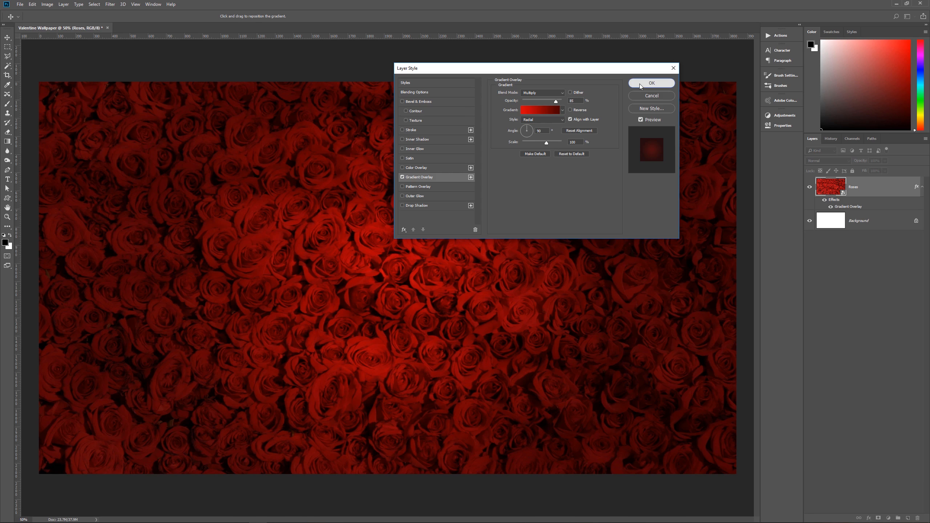
pyautogui.click(652, 83)
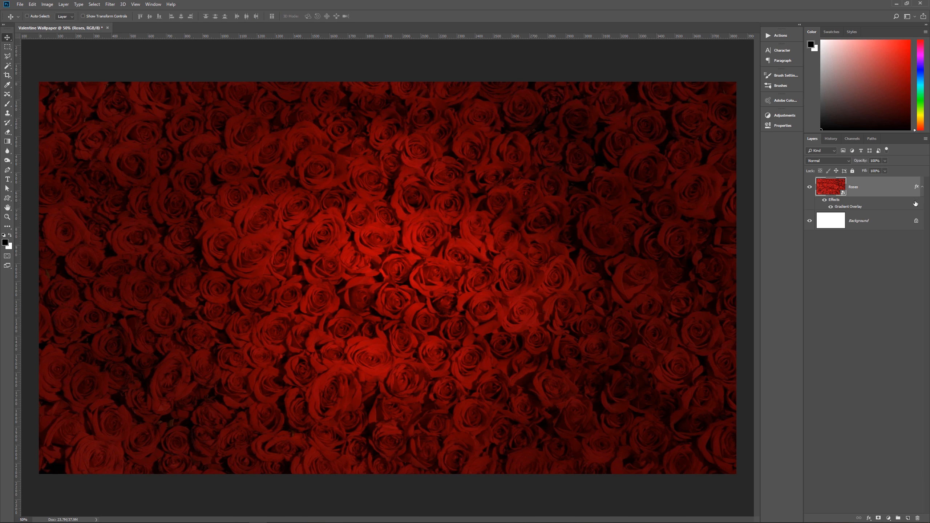
pyautogui.click(921, 187)
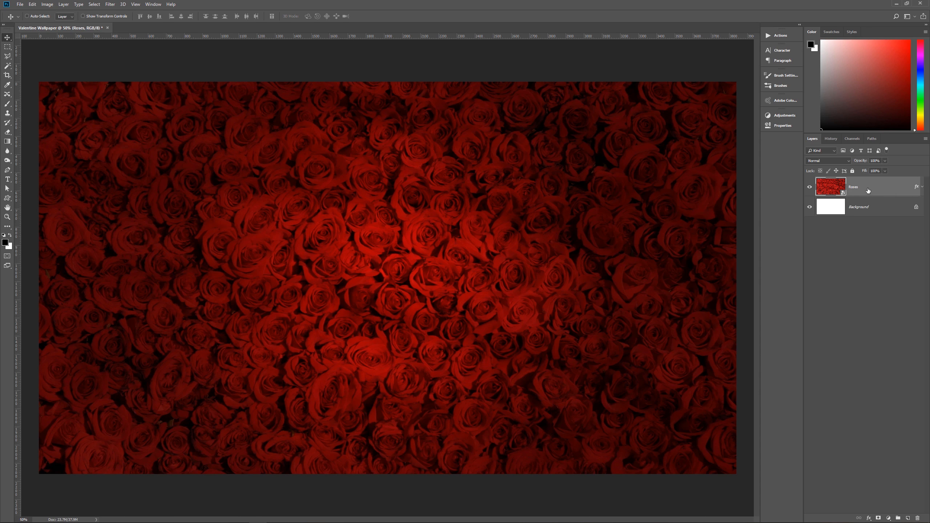
# Step: Create a new layer above the Roses layer and name it Shade
pyautogui.click(908, 516)
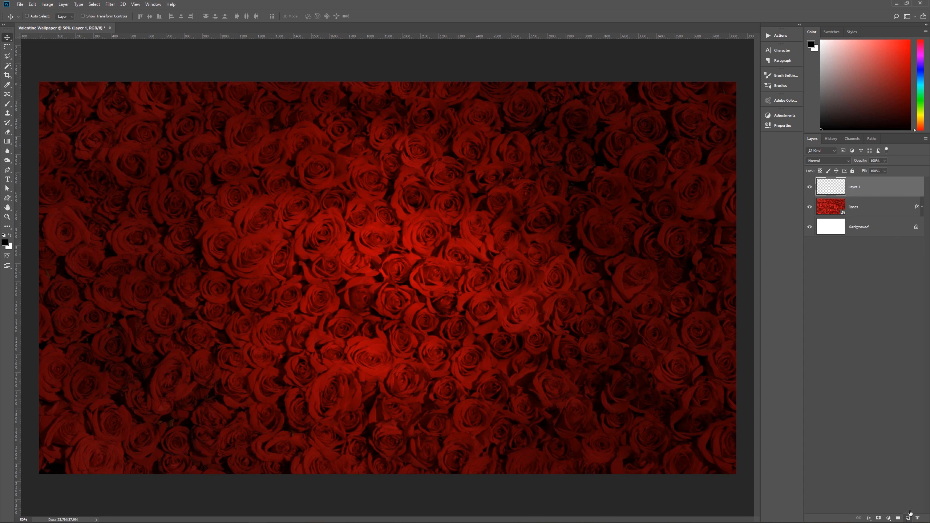
pyautogui.doubleClick(855, 187)
pyautogui.write('Shade')
pyautogui.press('Return')
# Step: Fill the Shade layer with black and set its opacity to 50%
pyautogui.press('d')
pyautogui.hotkey('alt', 'BackSpace')
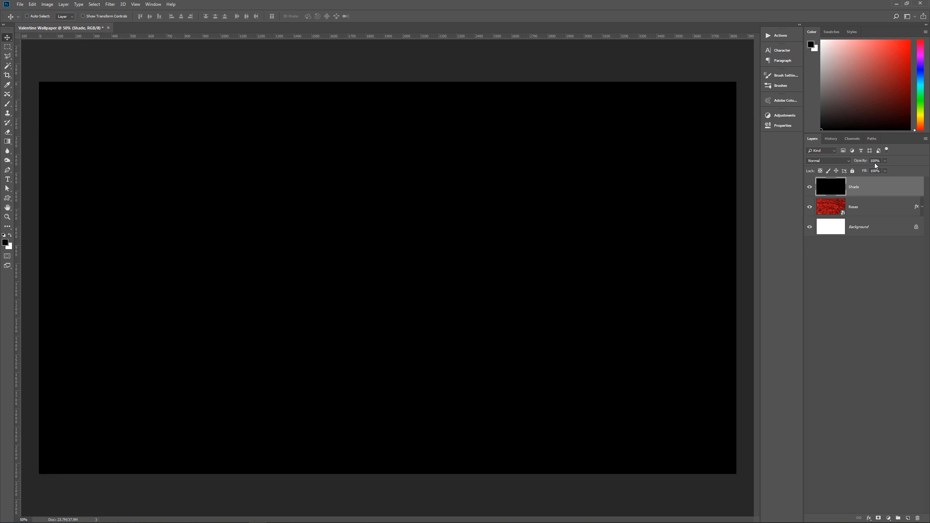
pyautogui.press('5')
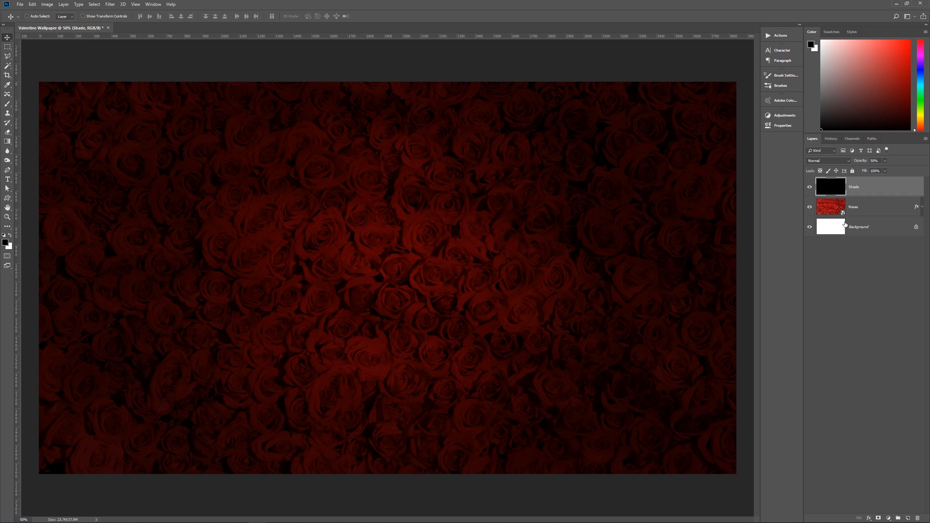
# Step: Delete the white Background layer and group the Shade and Roses layers under the name Background
pyautogui.click(863, 232)
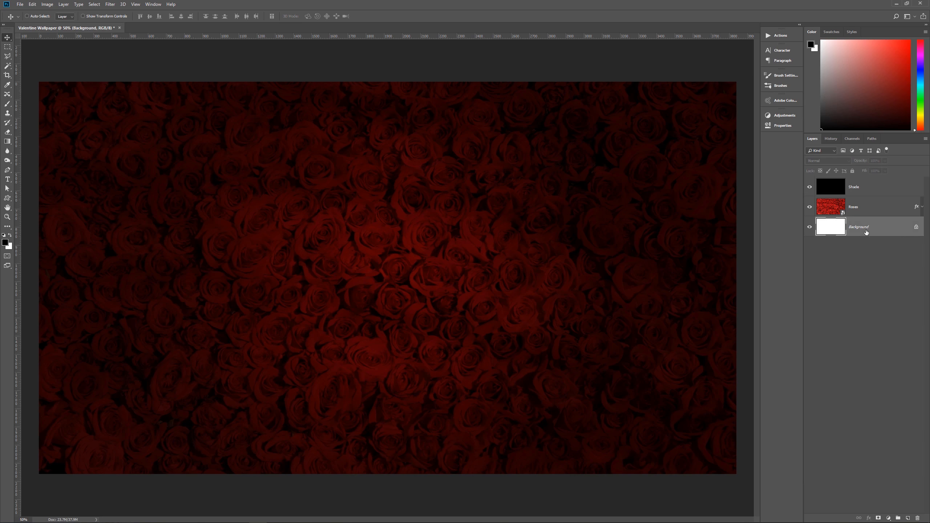
pyautogui.moveTo(878, 229); pyautogui.dragTo(917, 518)
pyautogui.click(866, 191)
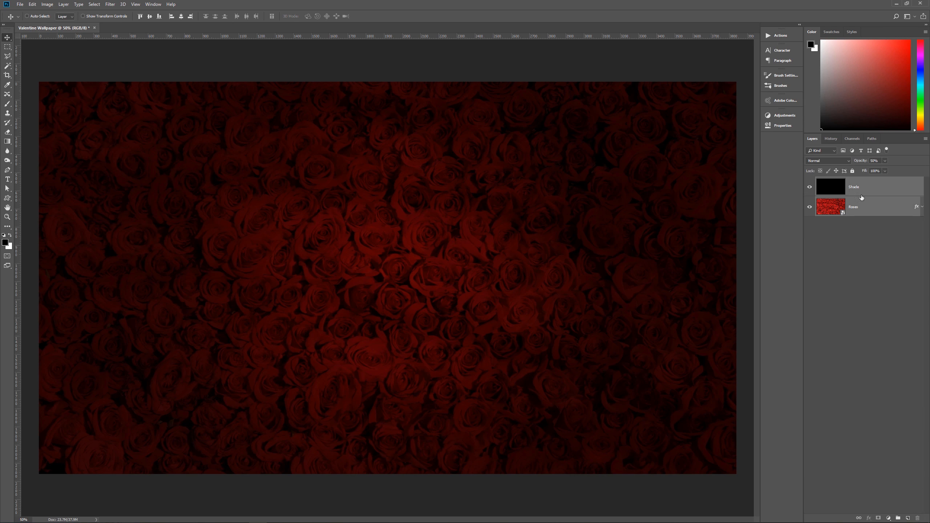
pyautogui.hotkey('ctrl', 'g')
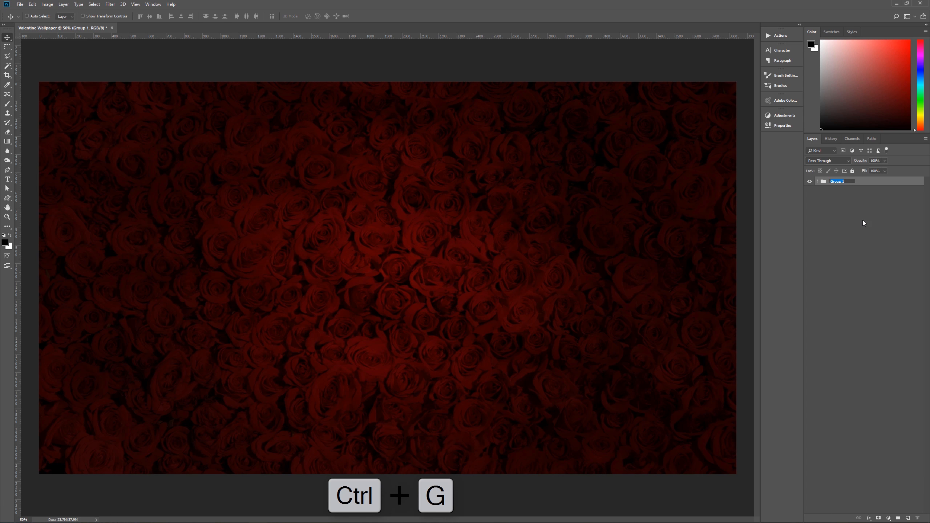
pyautogui.write('Background')
pyautogui.press('Return')
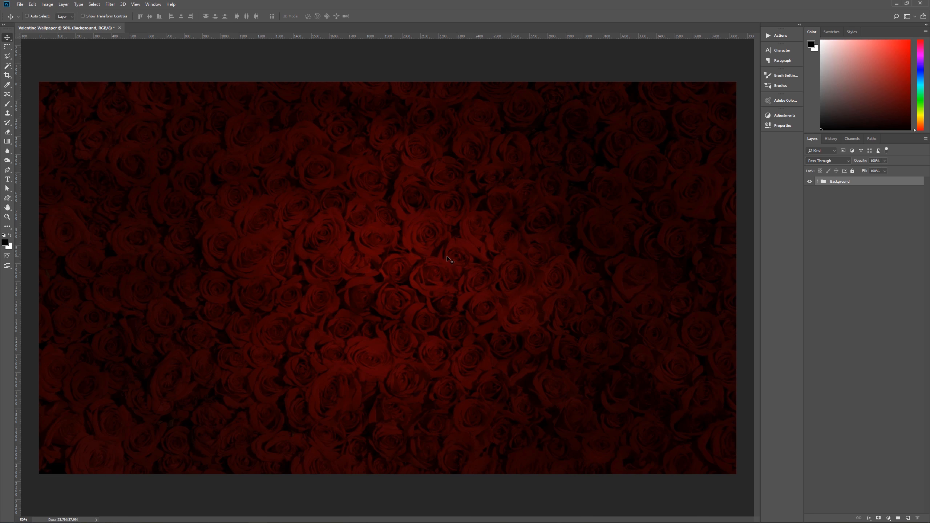
# Step: Set the foreground color to pure red, ff0000
pyautogui.click(5, 242)
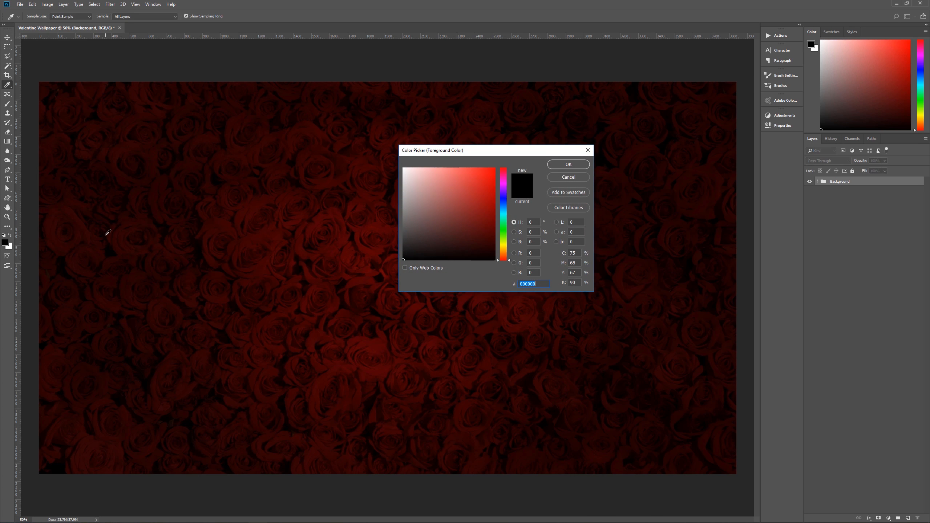
pyautogui.write('ff0000')
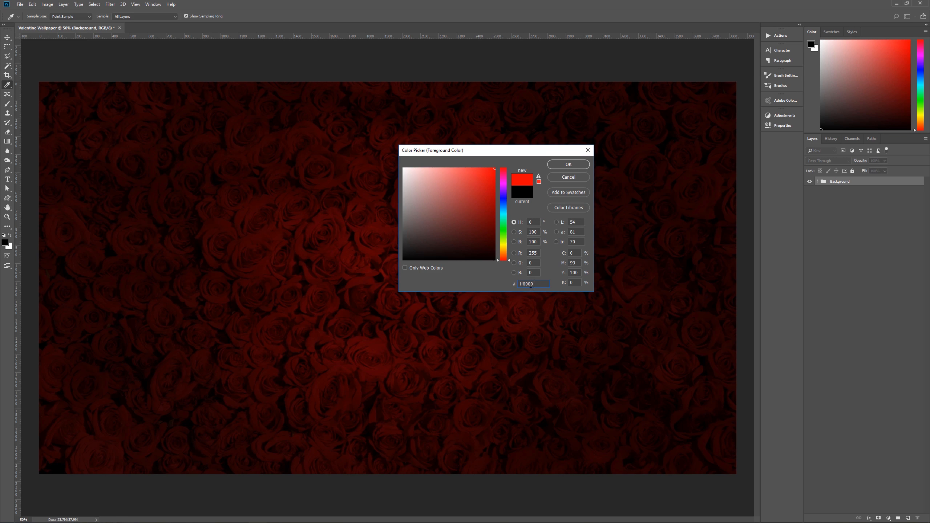
pyautogui.click(568, 164)
pyautogui.press('v')
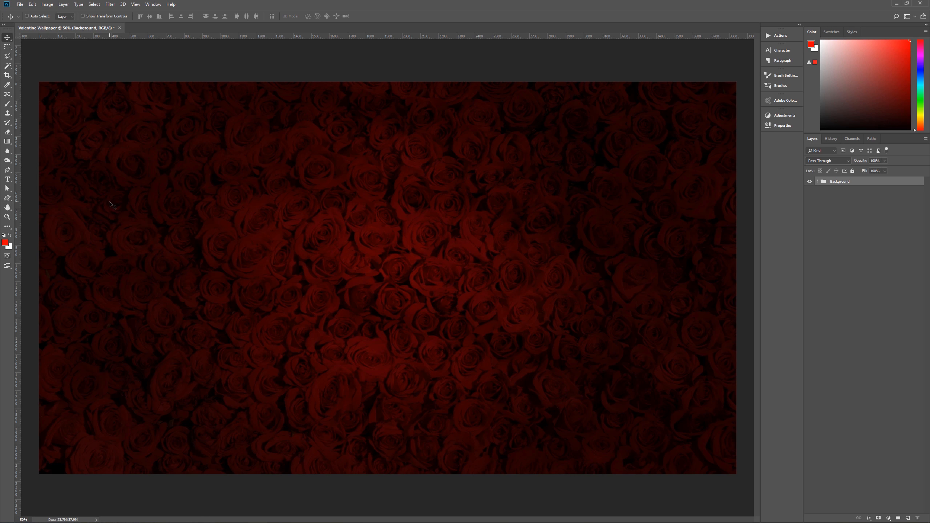
# Step: Activate the Custom Shape tool and replace the current custom shapes with the Shapes preset set
pyautogui.hotkey('shift', 'u')
pyautogui.hotkey('shift', 'u')
pyautogui.hotkey('shift', 'u')
pyautogui.hotkey('shift', 'u')
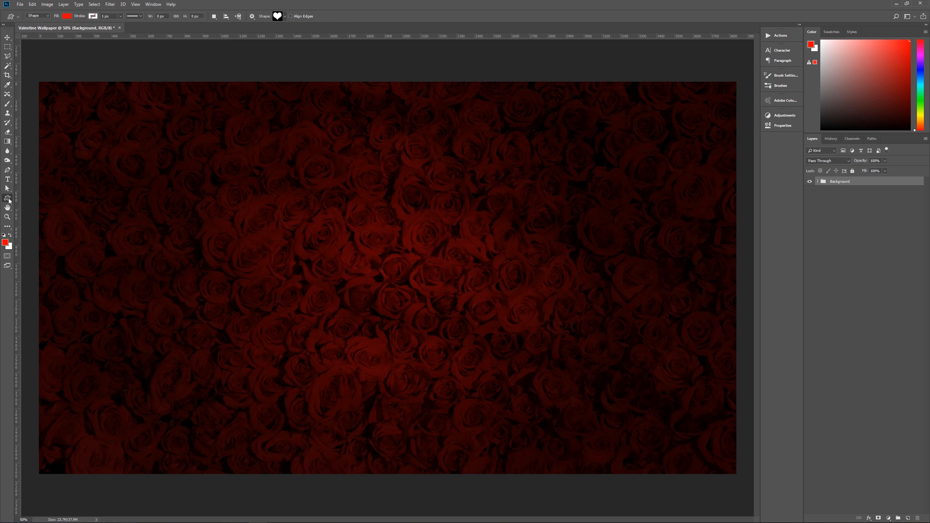
pyautogui.rightClick(8, 199)
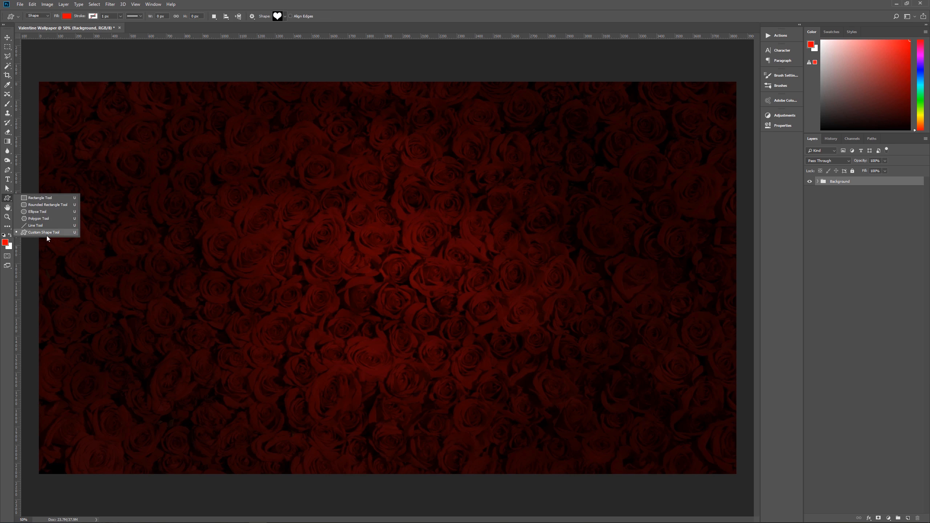
pyautogui.click(48, 232)
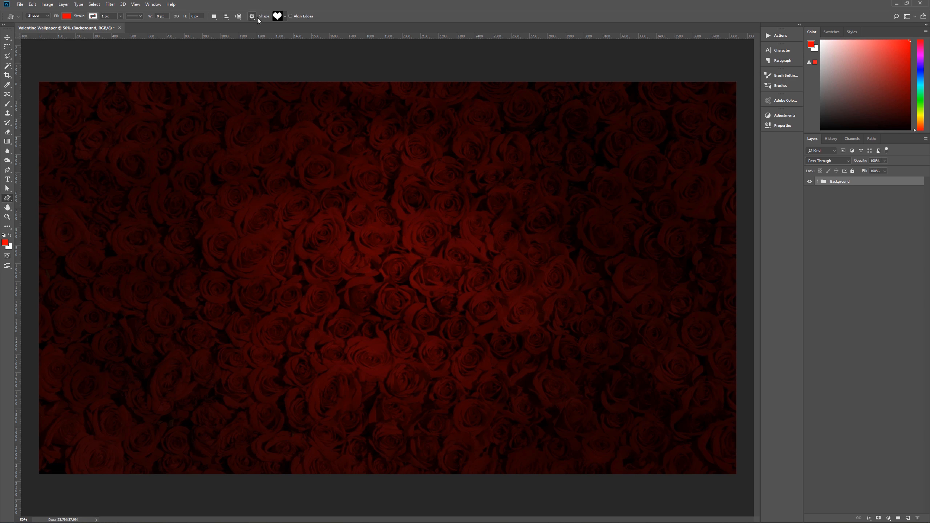
pyautogui.click(284, 16)
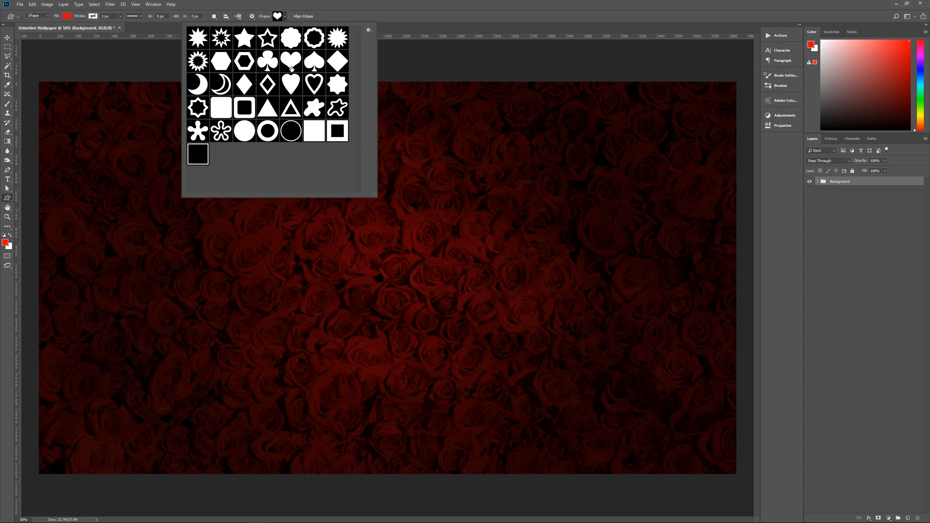
pyautogui.click(369, 30)
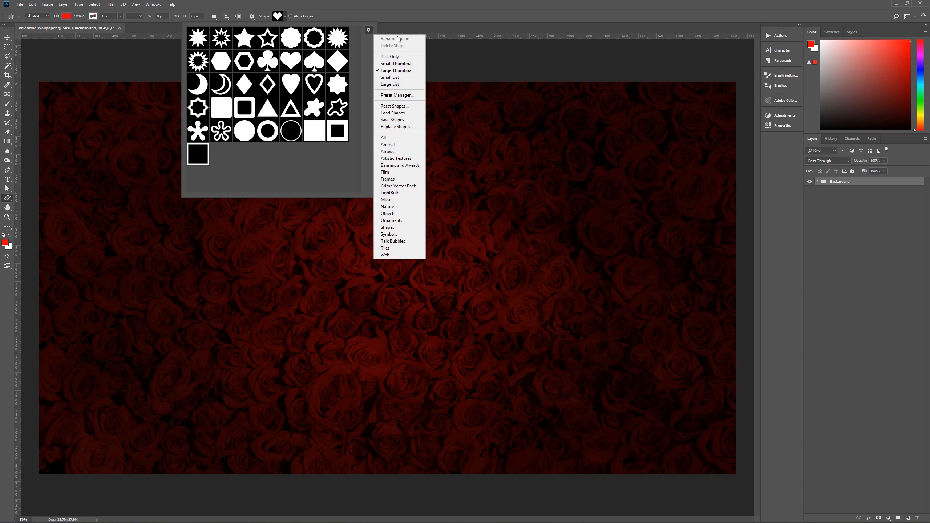
pyautogui.click(395, 227)
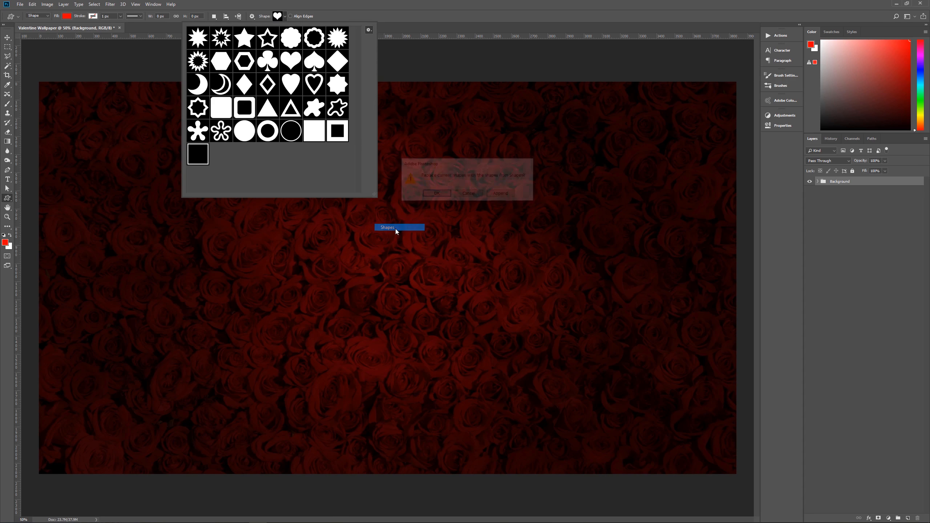
pyautogui.click(434, 193)
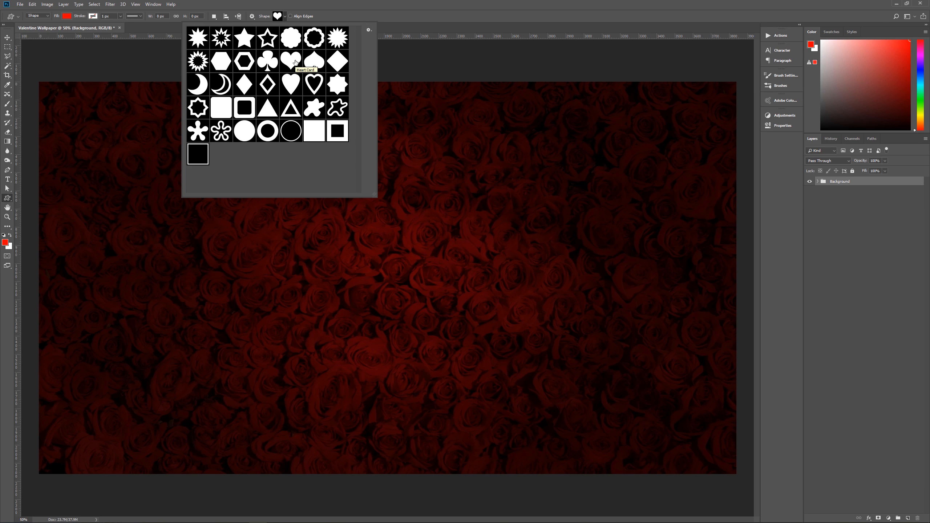
# Step: Draw a red heart about 1382 by 1204 px using the Heart Card custom shape, and move it to the canvas center
pyautogui.click(379, 11)
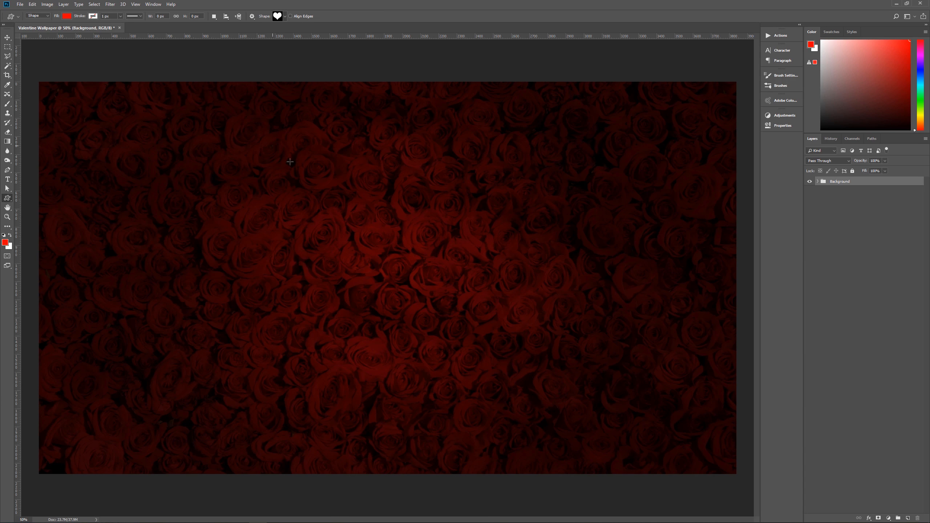
pyautogui.moveTo(290, 161); pyautogui.dragTo(522, 452)
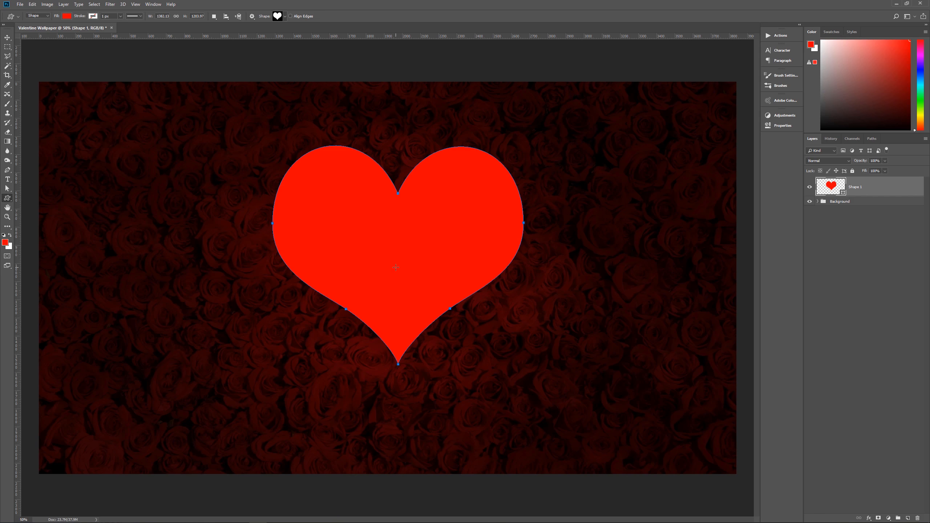
pyautogui.press('v')
pyautogui.moveTo(439, 227); pyautogui.dragTo(430, 252)
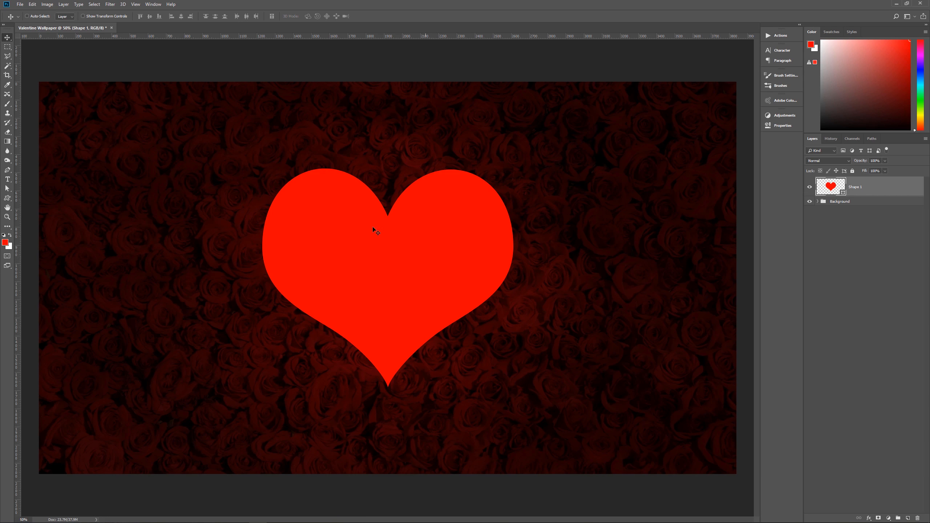
# Step: Rename the heart shape layer as Heart
pyautogui.doubleClick(861, 189)
pyautogui.write('Heart')
pyautogui.press('Return')
# Step: Apply an Inner Bevel to the Heart layer with the Ring - Double gloss contour, white Color Dodge highlights and black Multiply shadows
pyautogui.click(869, 518)
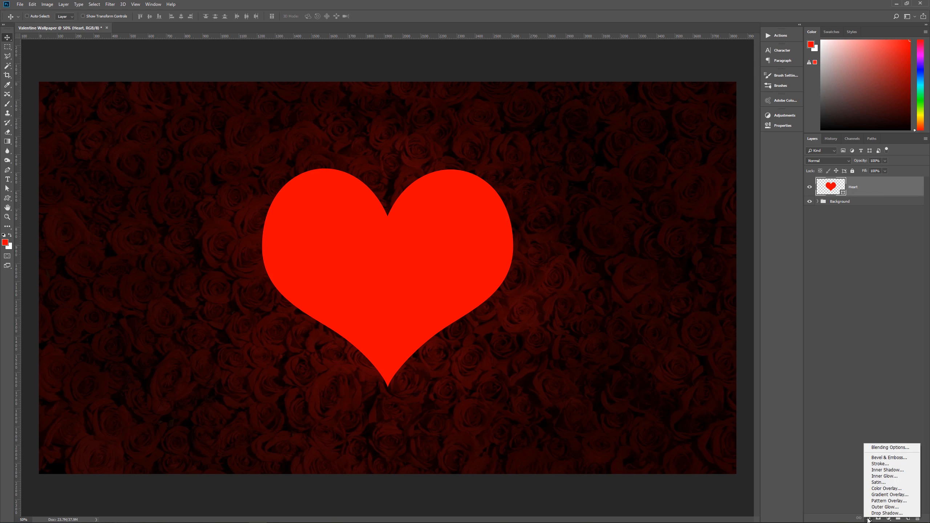
pyautogui.click(888, 458)
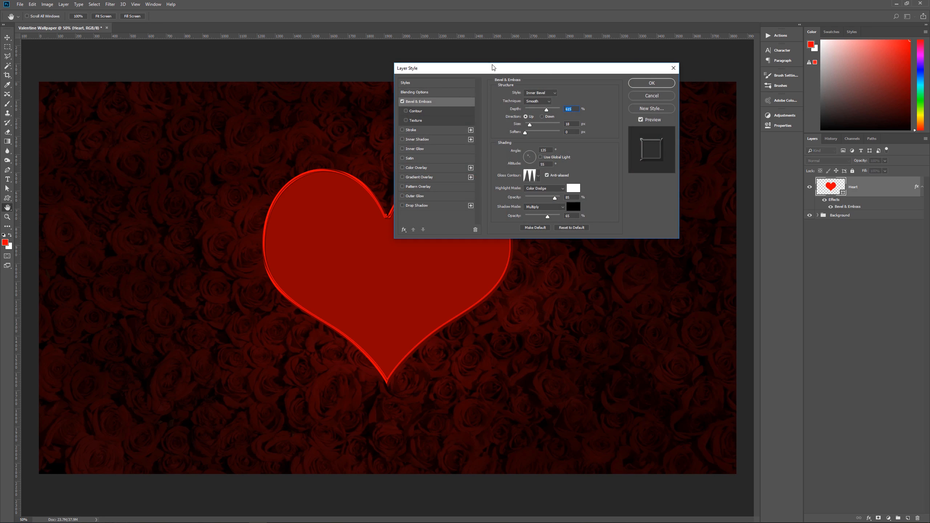
pyautogui.moveTo(493, 68); pyautogui.dragTo(614, 41)
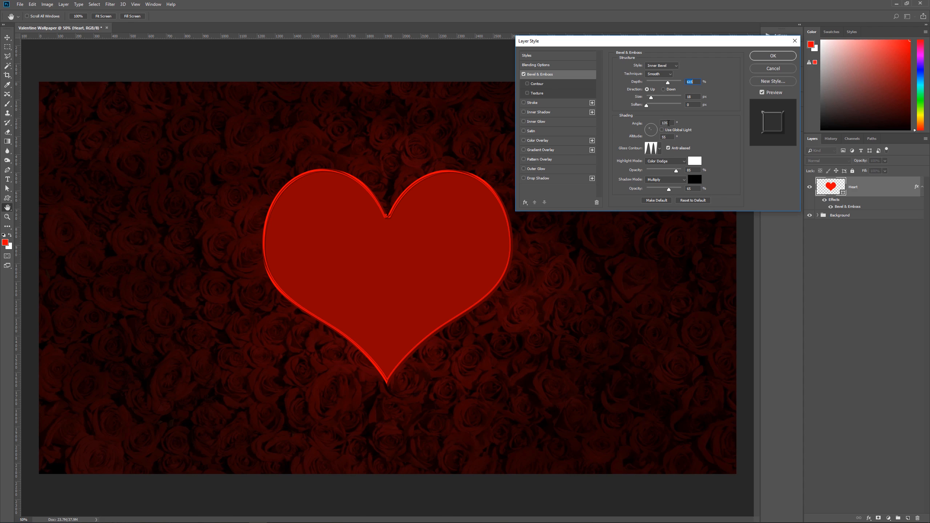
pyautogui.click(660, 149)
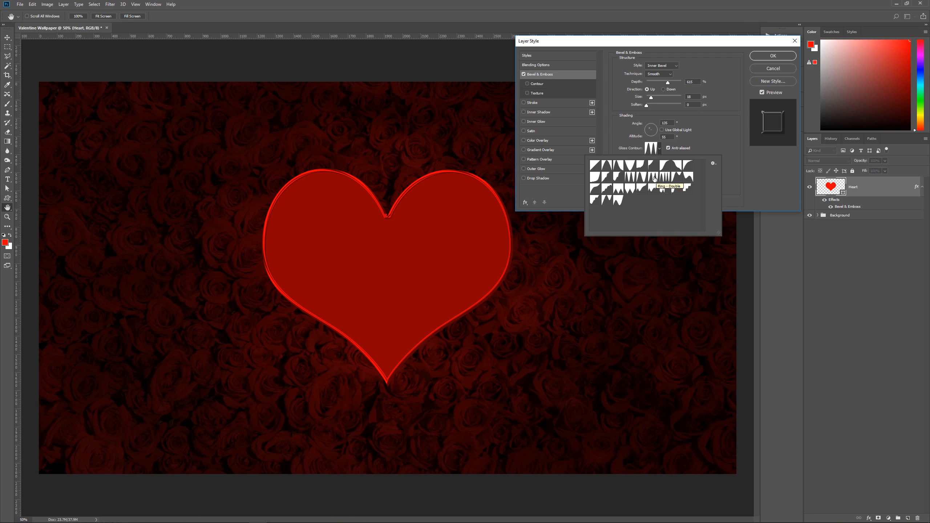
pyautogui.click(713, 139)
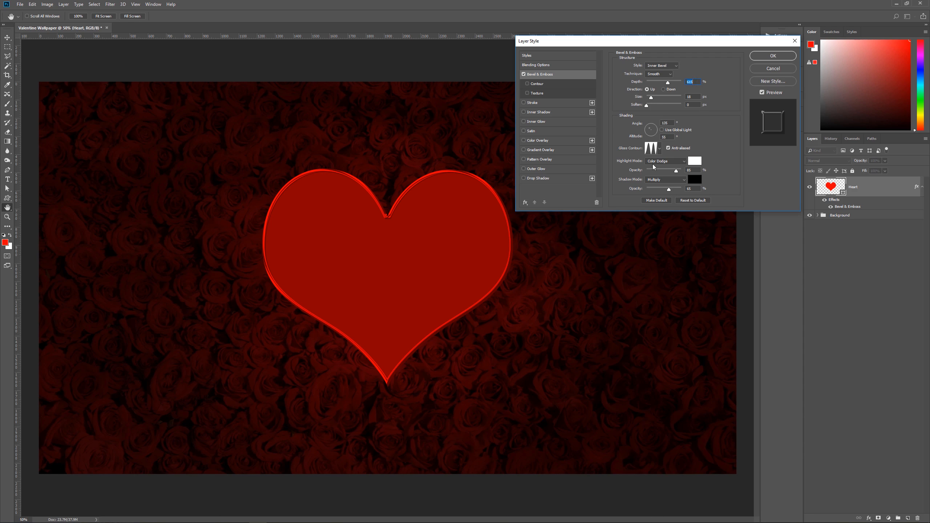
pyautogui.click(694, 163)
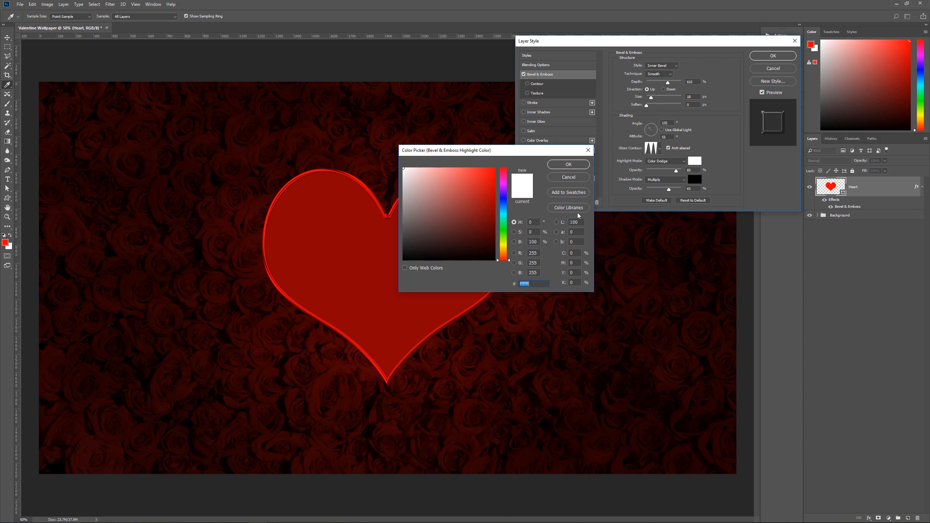
pyautogui.click(572, 178)
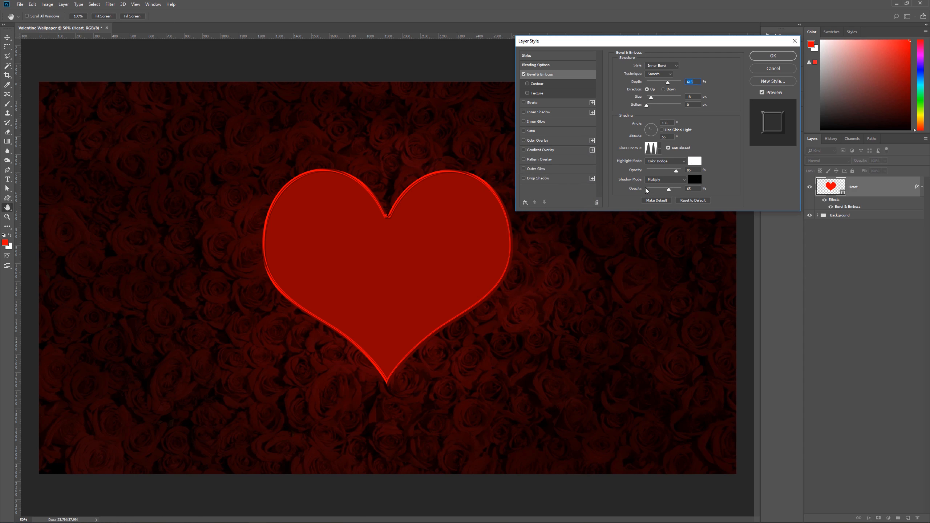
pyautogui.click(694, 179)
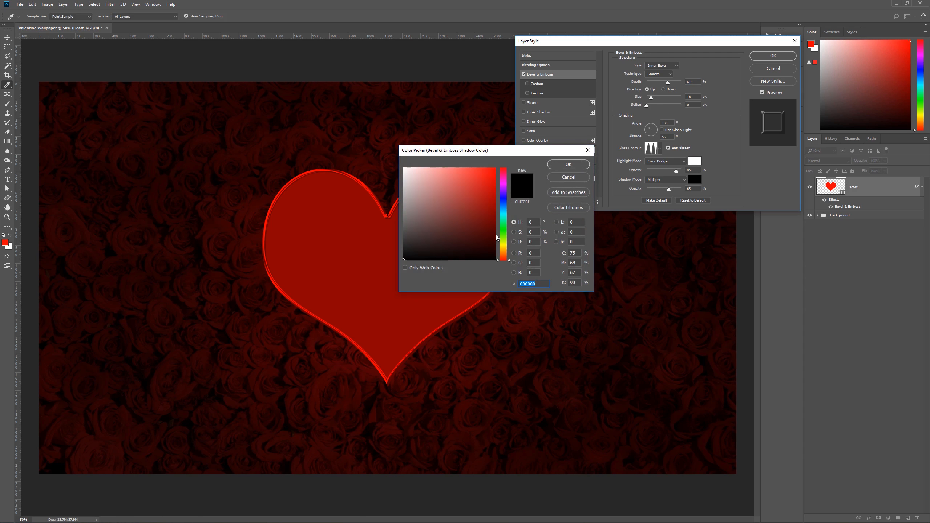
pyautogui.click(564, 178)
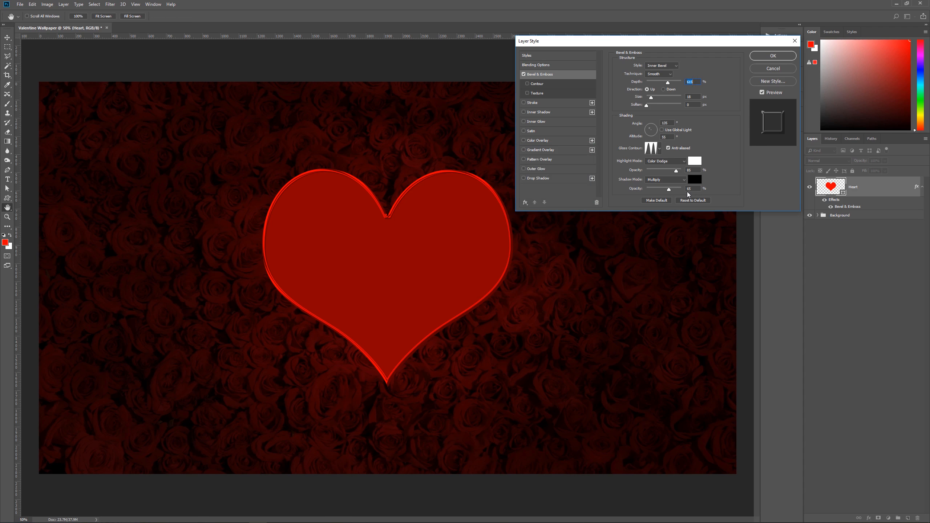
# Step: Enable the bevel's Contour option with an anti-aliased Cone - Inverted contour and a 50% range
pyautogui.click(545, 85)
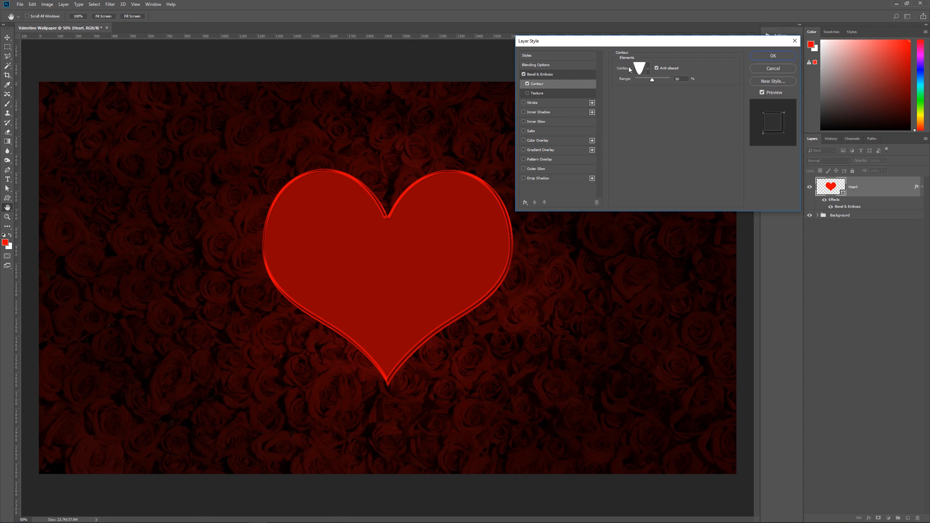
pyautogui.click(648, 69)
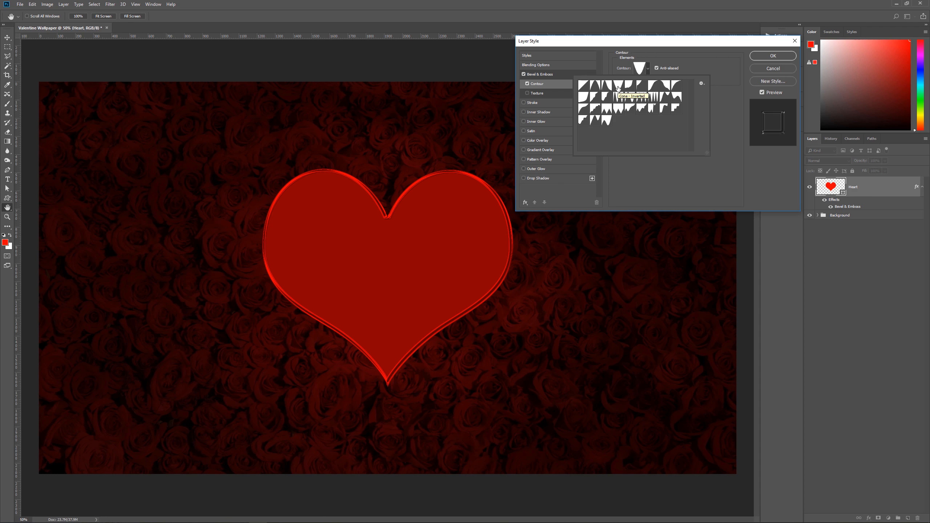
pyautogui.click(728, 39)
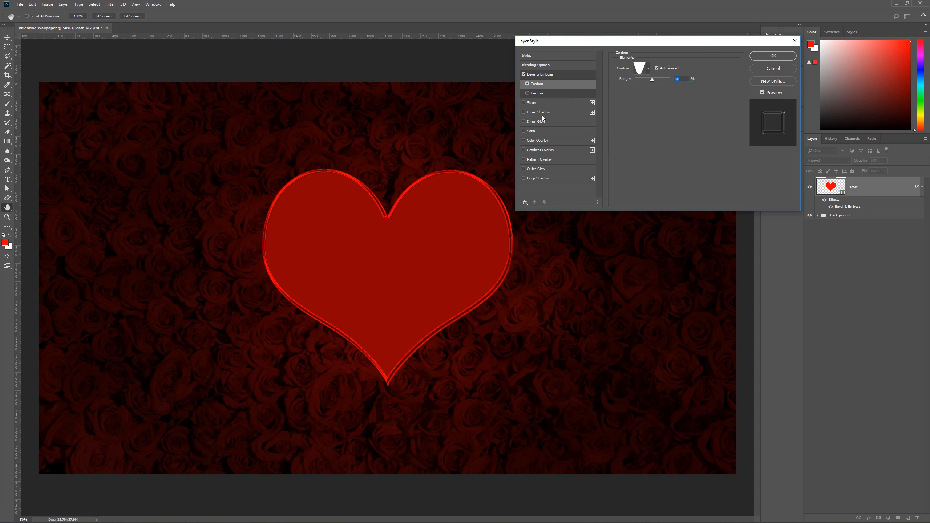
# Step: Add a white Stroke effect to the heart, positioned inside, with Overlay blend mode and Overprint enabled
pyautogui.click(524, 103)
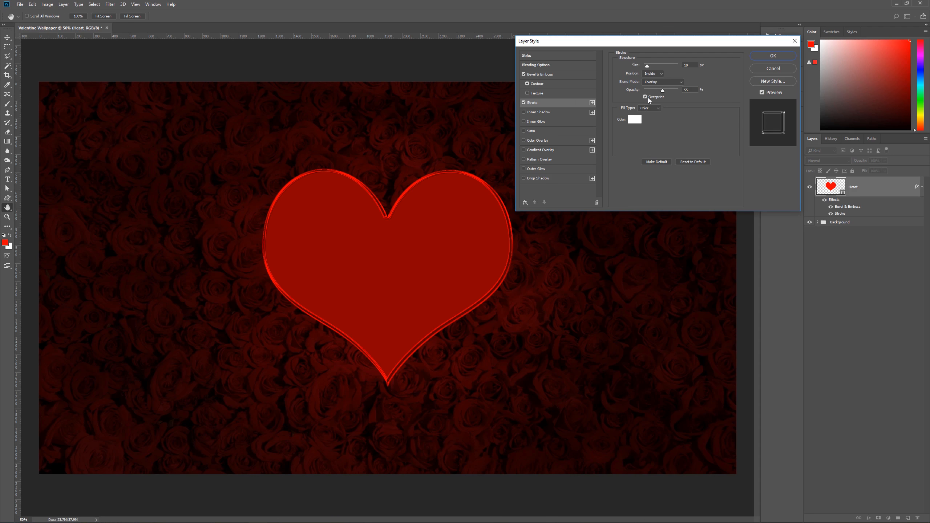
pyautogui.click(638, 121)
pyautogui.click(573, 167)
# Step: Add a white Inner Glow to the heart with Pin Light blending, 50% opacity, Softer technique, Edge source, a cone-shaped contour and 25% range
pyautogui.click(533, 123)
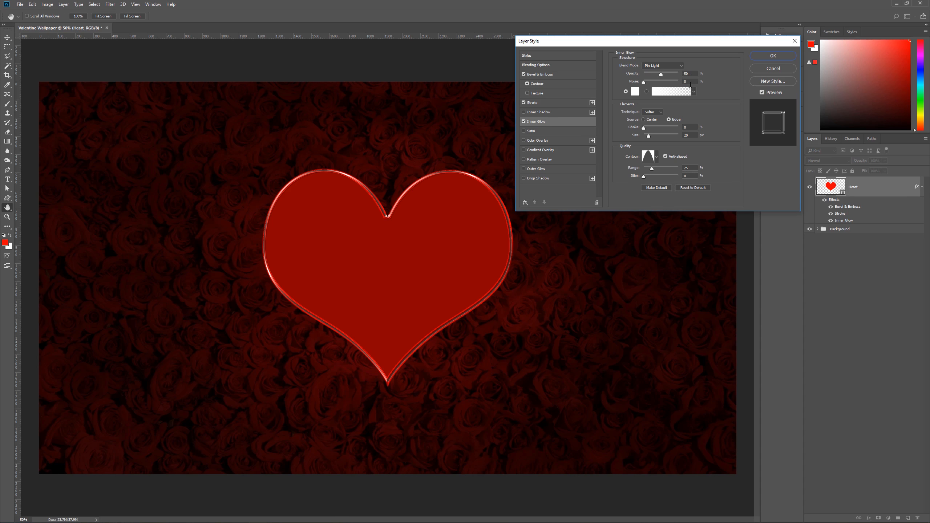
pyautogui.click(636, 91)
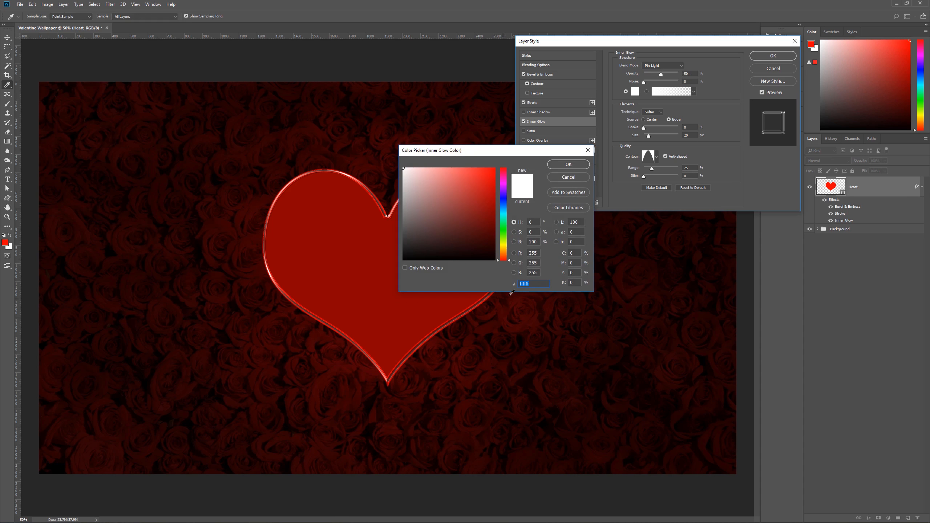
pyautogui.click(563, 178)
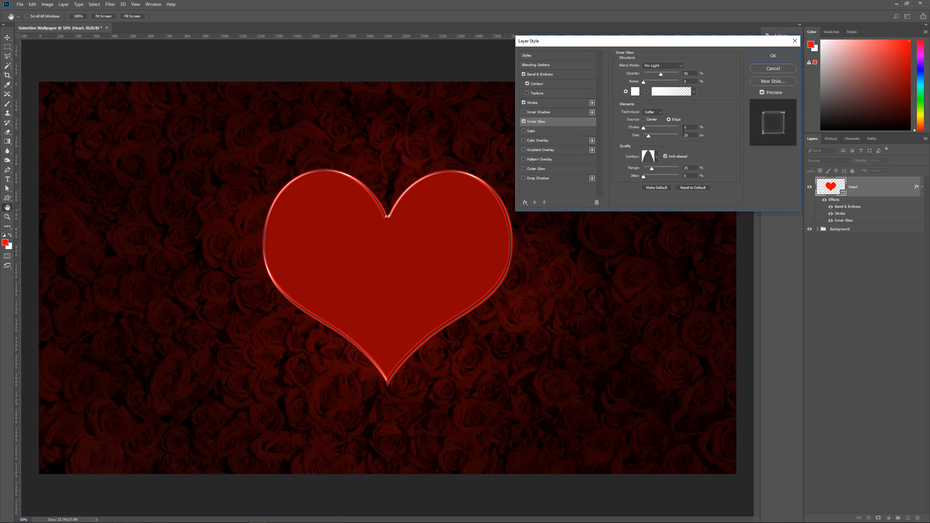
pyautogui.click(656, 158)
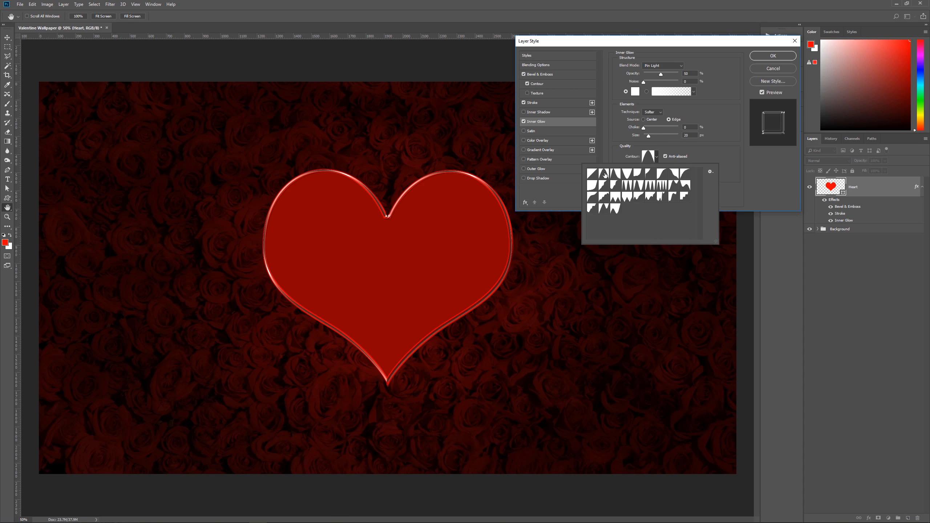
pyautogui.click(691, 145)
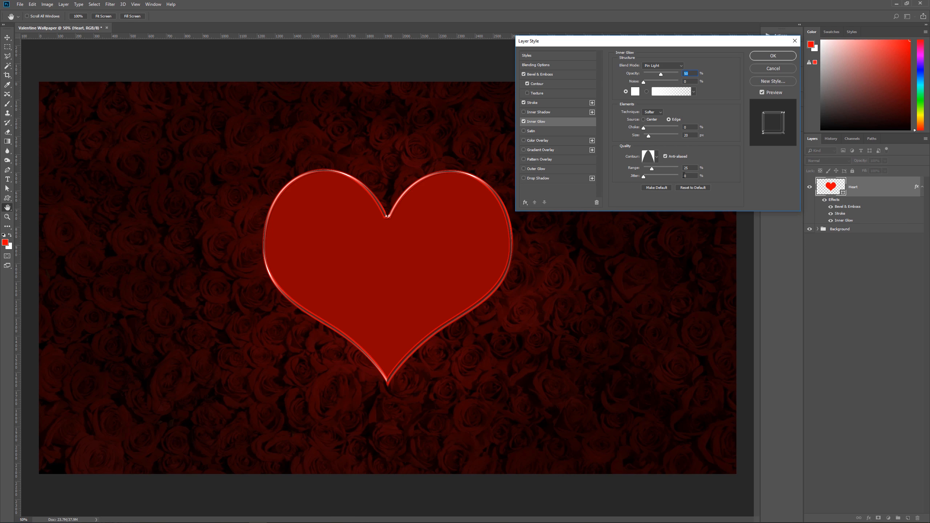
# Step: Add a white Satin effect to the heart with Screen blending, 250 px size and an inverted, anti-aliased multi-peak contour
pyautogui.click(548, 131)
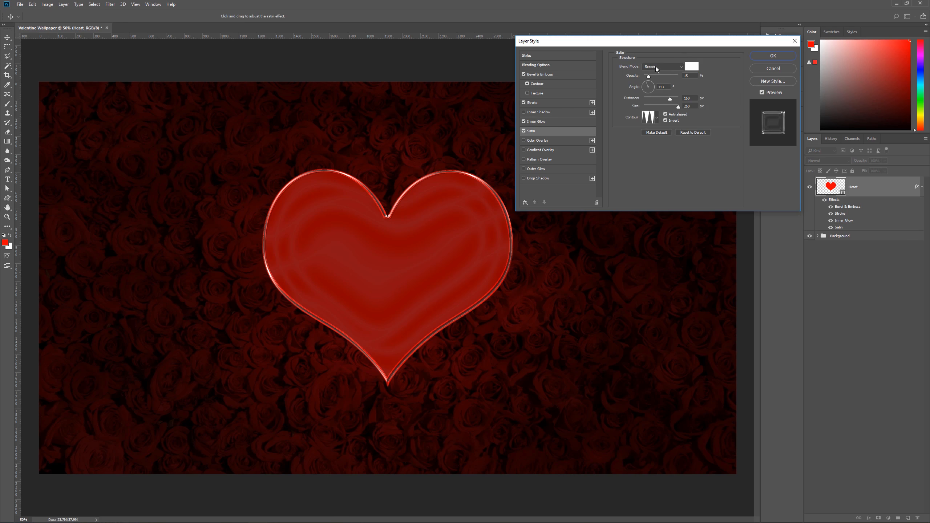
pyautogui.click(690, 67)
pyautogui.click(566, 178)
pyautogui.click(657, 118)
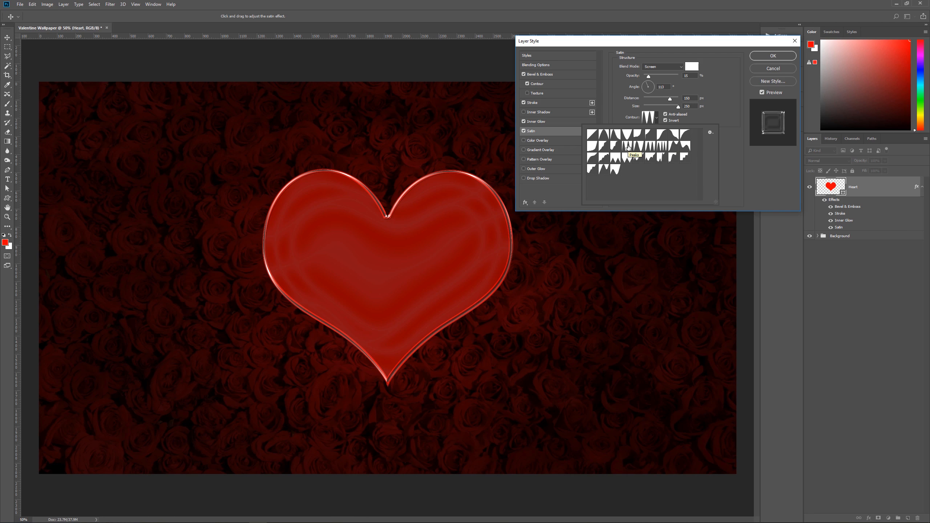
pyautogui.click(708, 119)
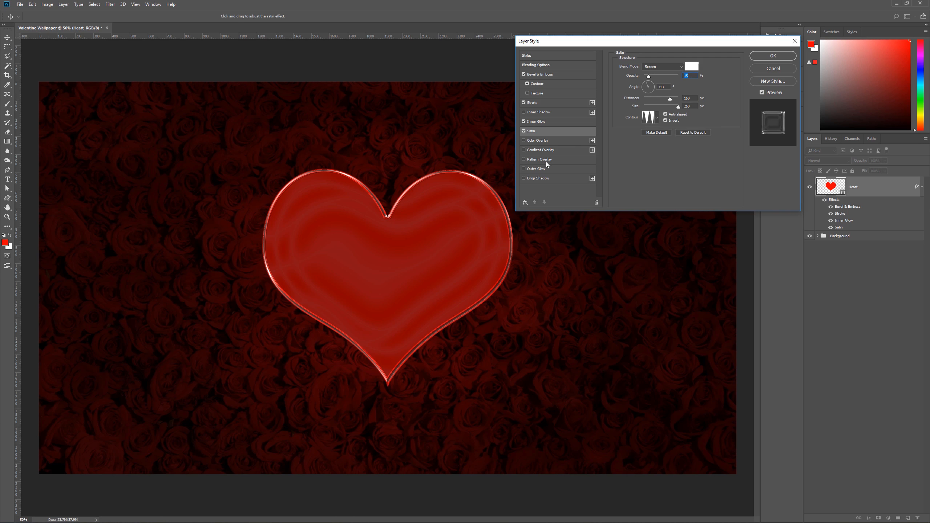
# Step: Add an Outer Glow to the heart in color ff7e7e with Screen blending, 40% opacity and the Softer technique
pyautogui.click(542, 170)
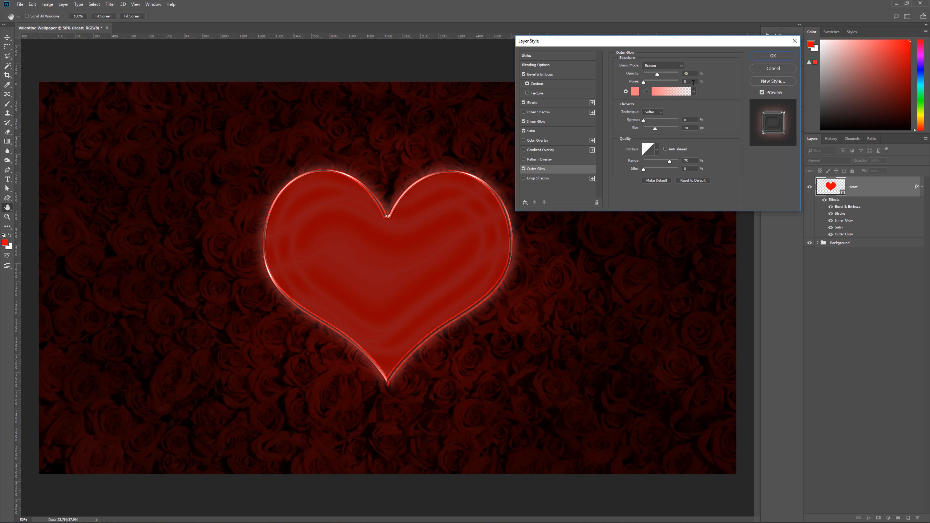
pyautogui.click(635, 92)
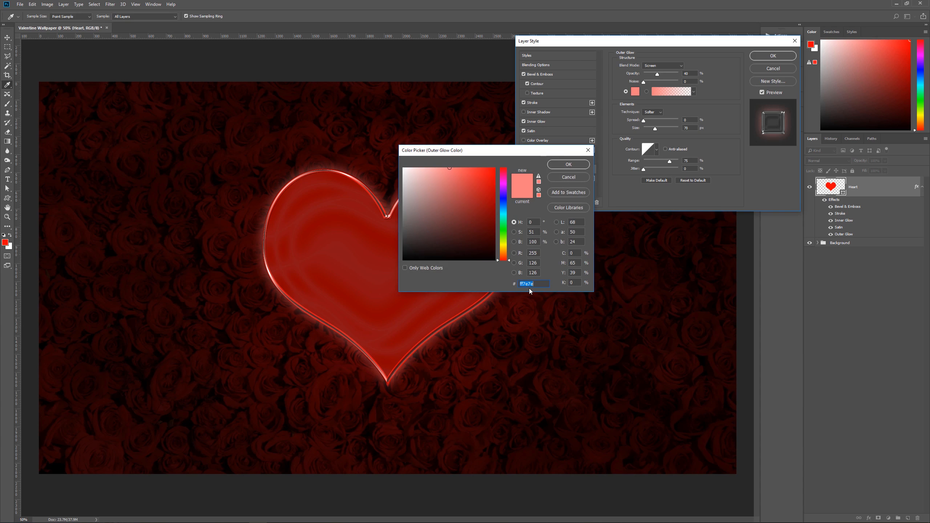
pyautogui.click(566, 165)
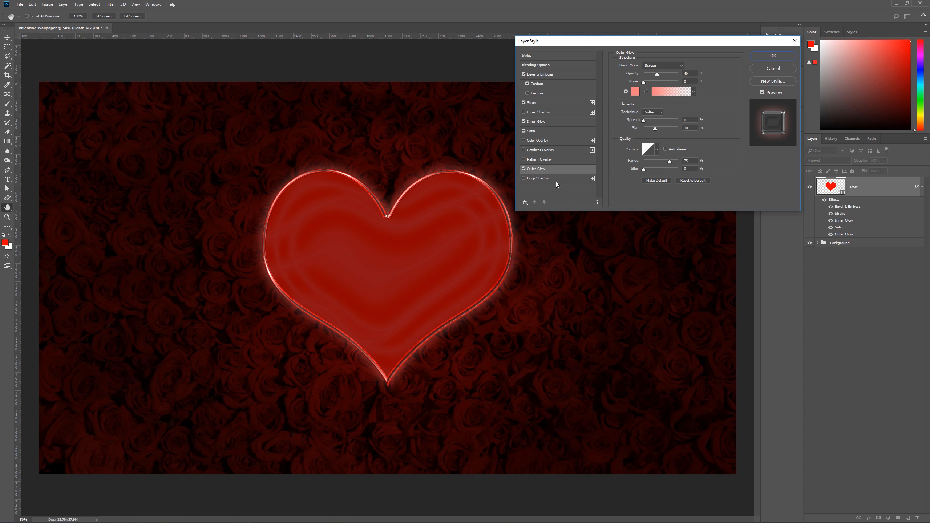
# Step: Add a black Multiply Drop Shadow at 100% opacity, 27 px distance and 40 px size, accept the layer style and collapse the effects list
pyautogui.click(523, 178)
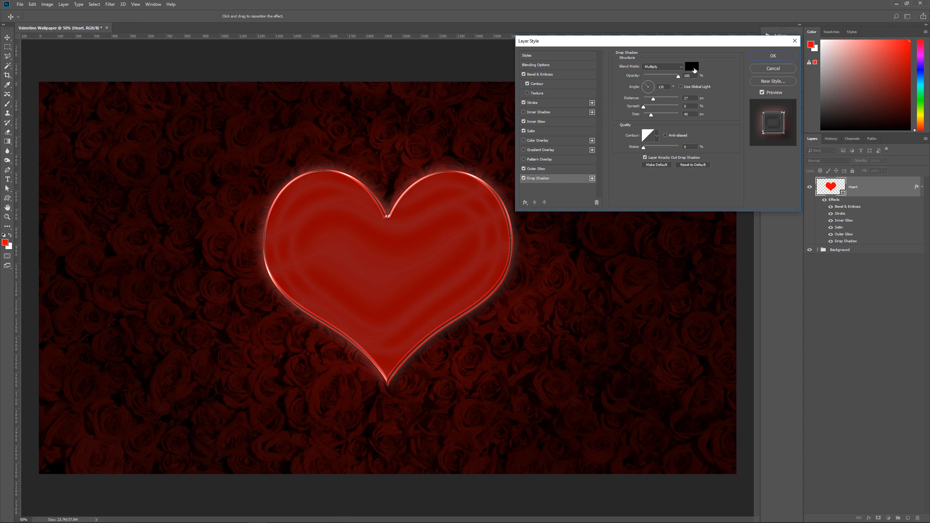
pyautogui.click(690, 67)
pyautogui.click(577, 177)
pyautogui.click(768, 58)
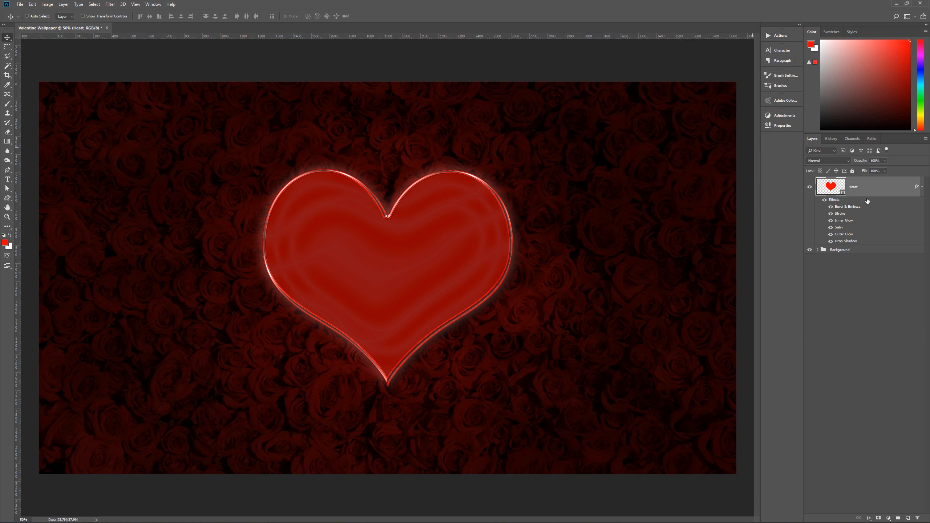
pyautogui.click(922, 187)
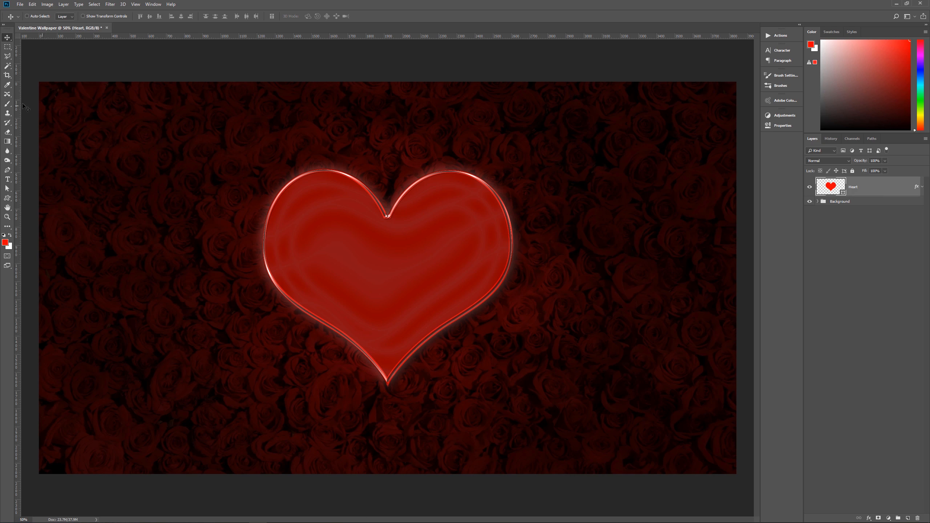
# Step: Place the Glitter image above the Heart layer and scale it down to about 81%, covering the heart
pyautogui.moveTo(0, 226); pyautogui.dragTo(454, 226)
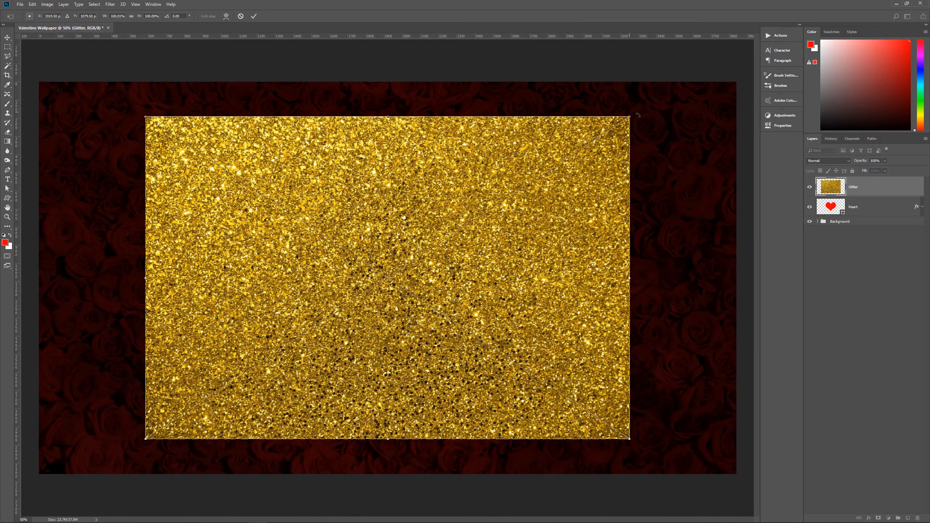
pyautogui.moveTo(631, 116); pyautogui.dragTo(598, 152)
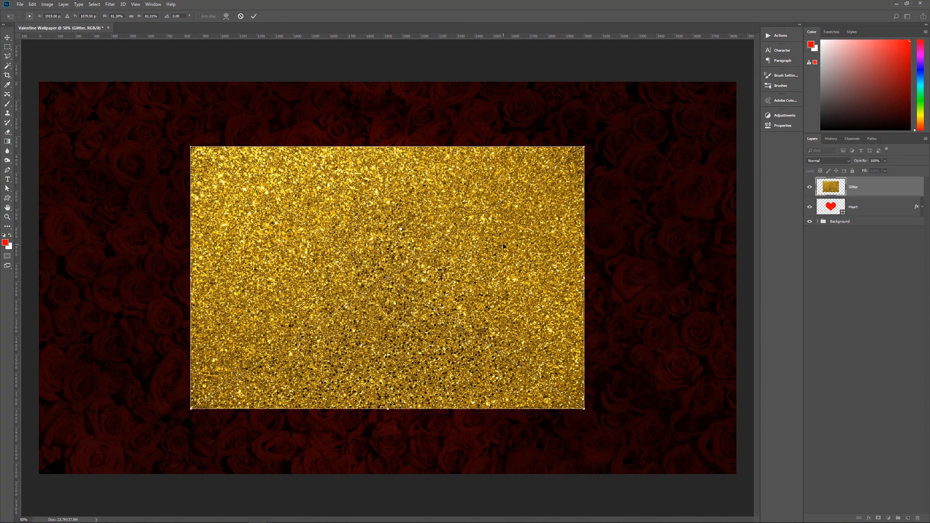
pyautogui.press('Return')
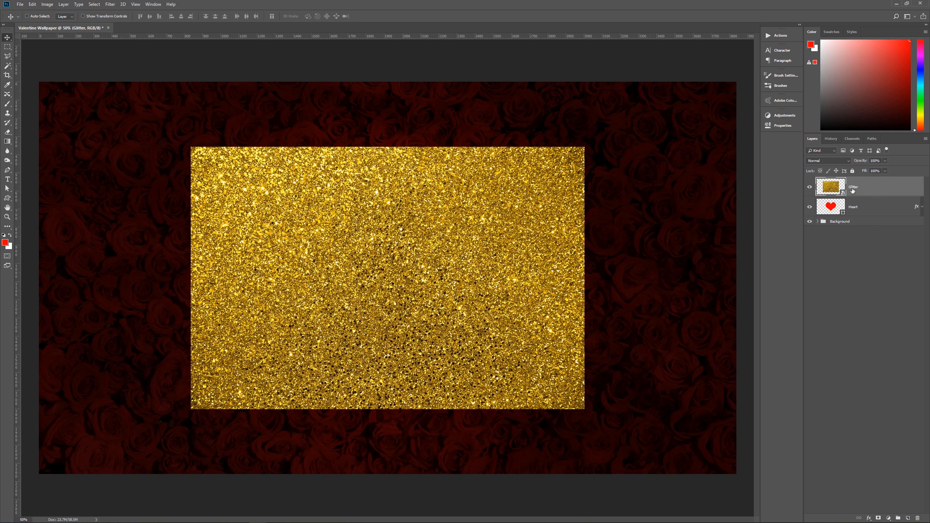
# Step: Add a Hue/Saturation adjustment layer above the Glitter layer with hue -50, saturation 100 and lightness 10
pyautogui.click(888, 518)
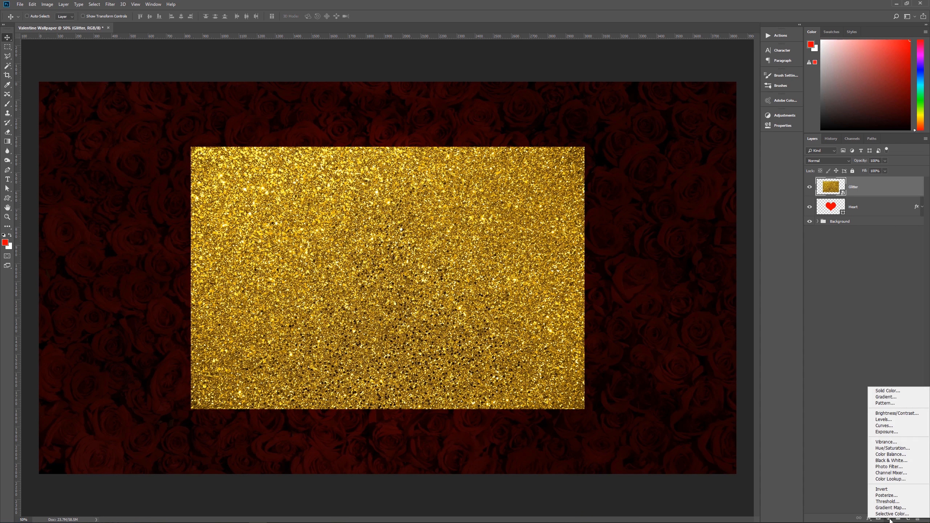
pyautogui.click(892, 448)
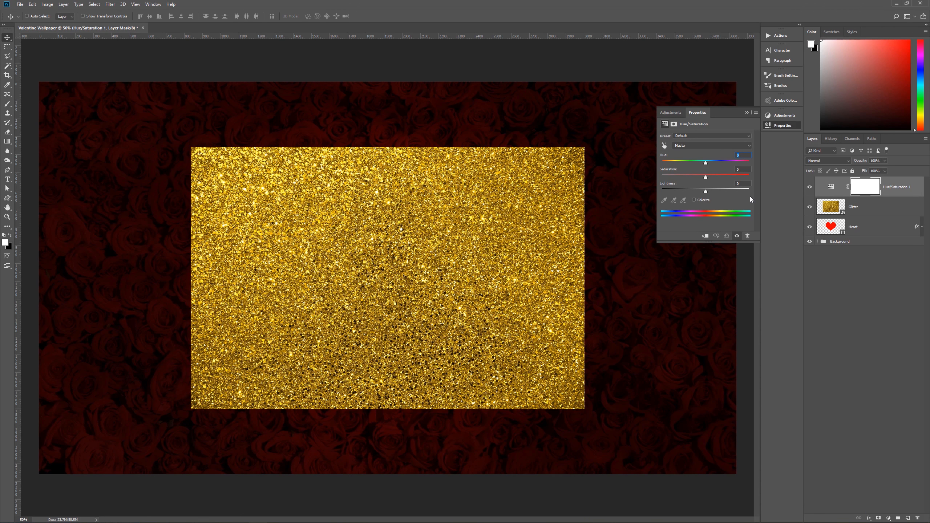
pyautogui.write('-50')
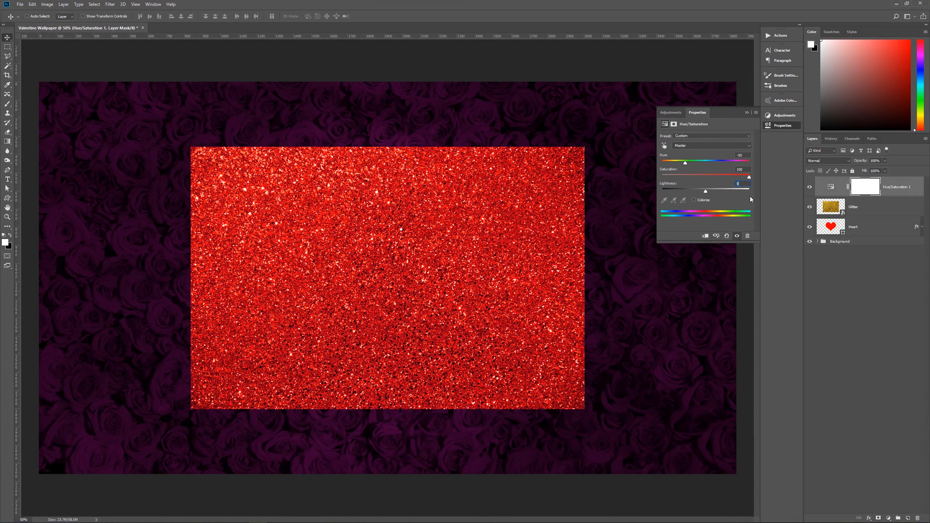
pyautogui.write('10')
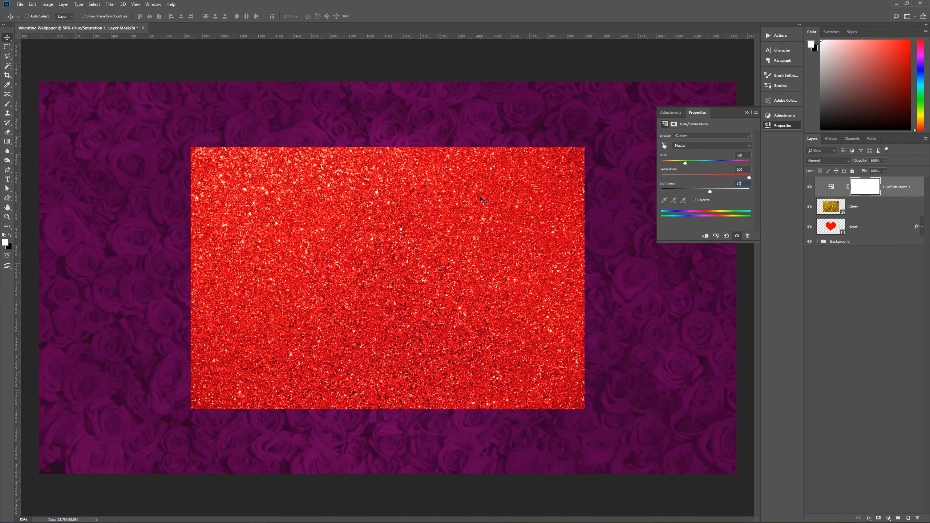
pyautogui.click(746, 113)
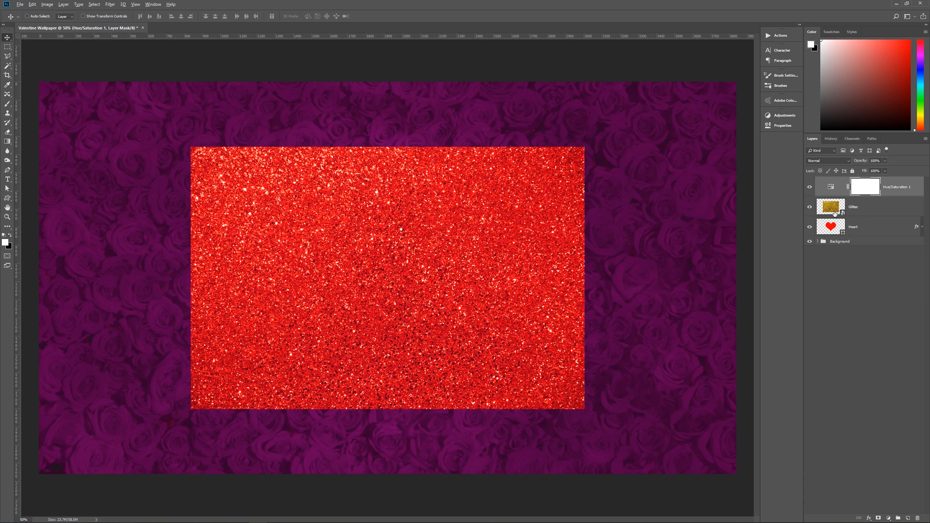
# Step: Clip the Glitter layer and the Hue/Saturation adjustment to the Heart layer
pyautogui.keyDown('alt'); pyautogui.click(860, 215); pyautogui.keyUp('alt')
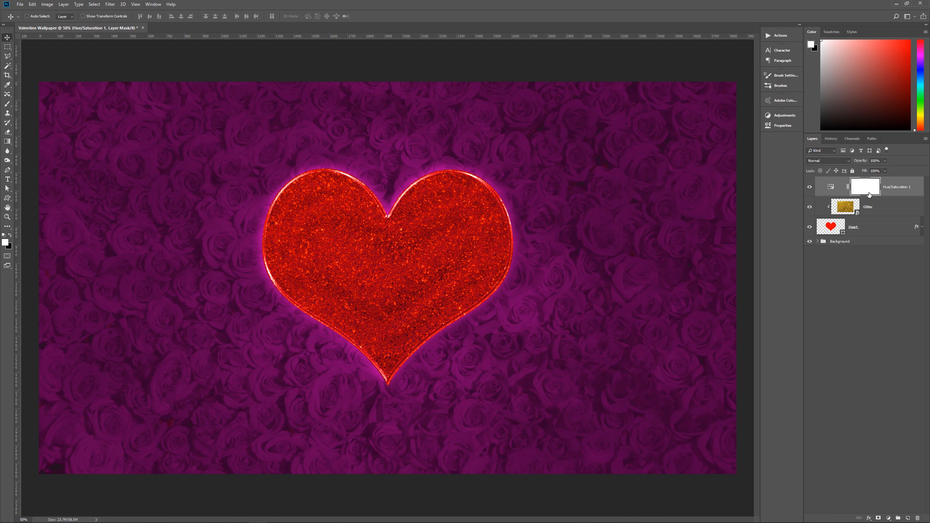
pyautogui.moveTo(872, 199); pyautogui.dragTo(871, 196)
pyautogui.keyDown('alt'); pyautogui.click(871, 195); pyautogui.keyUp('alt')
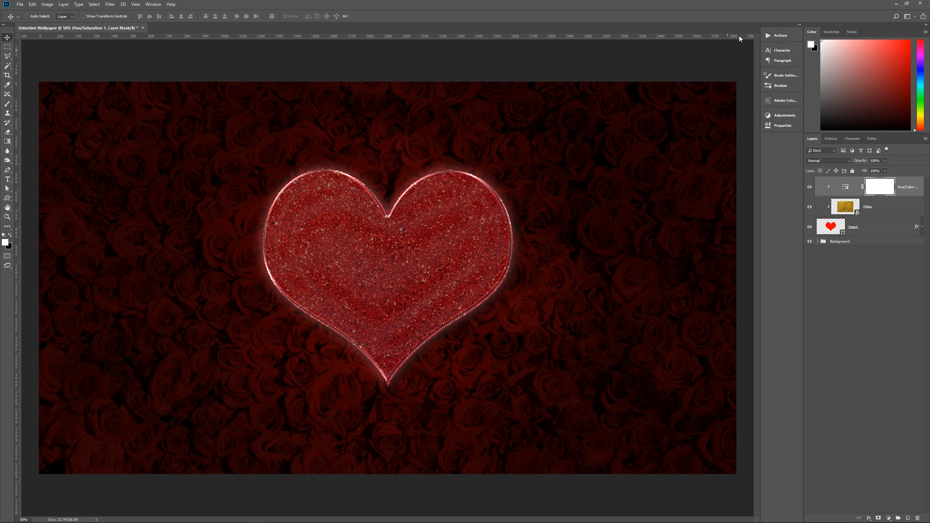
# Step: Run the Glass Sphere action, placing the 50-300mm Zoom lens flare at the upper middle of the preview
pyautogui.click(779, 35)
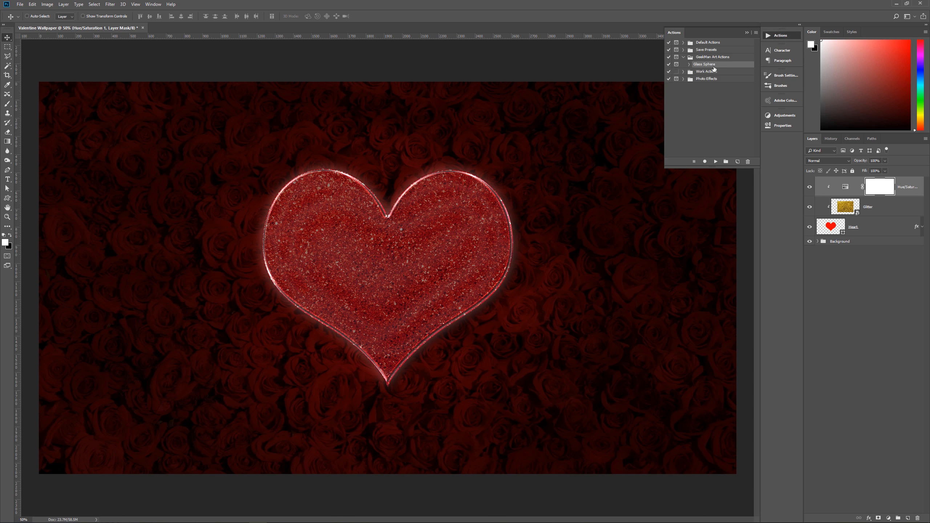
pyautogui.click(716, 163)
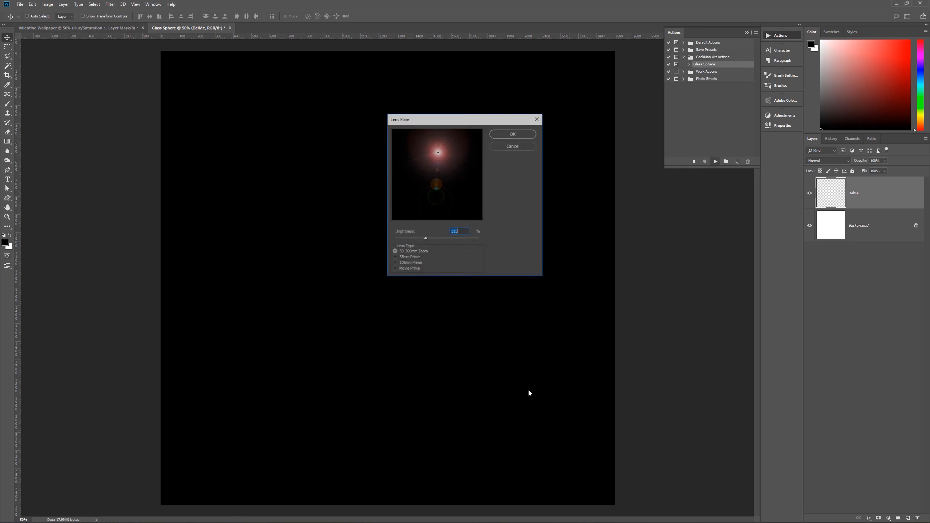
pyautogui.click(436, 156)
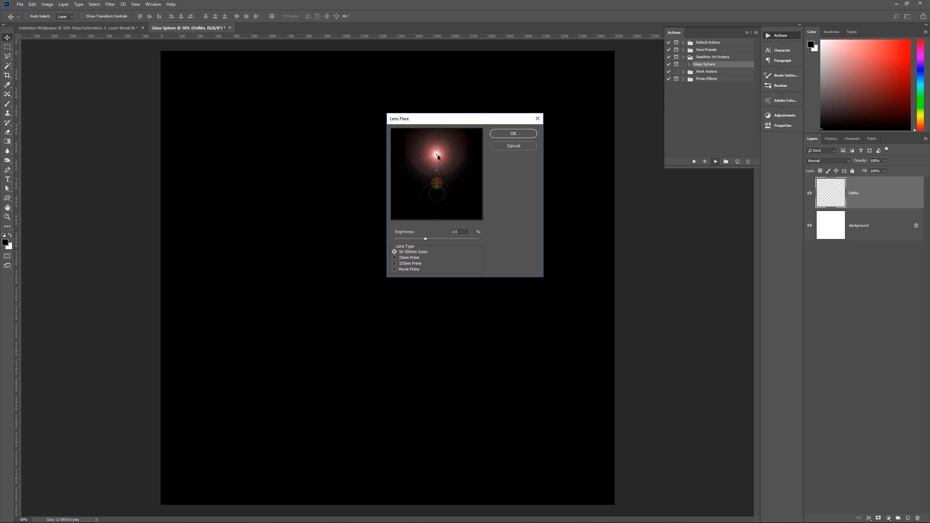
pyautogui.click(513, 133)
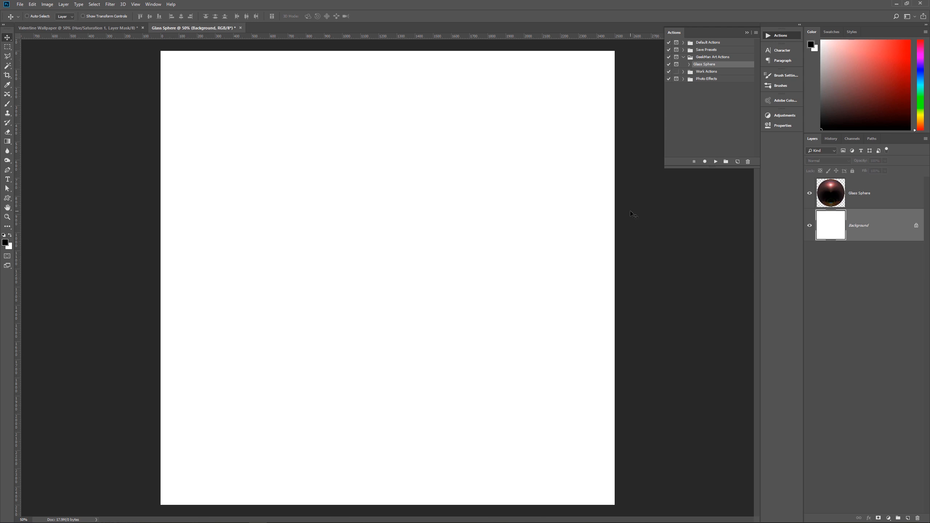
# Step: Hide the sphere document's Background, copy the Glass Sphere layer into the Valentine Wallpaper document, and close the sphere document without saving
pyautogui.click(868, 193)
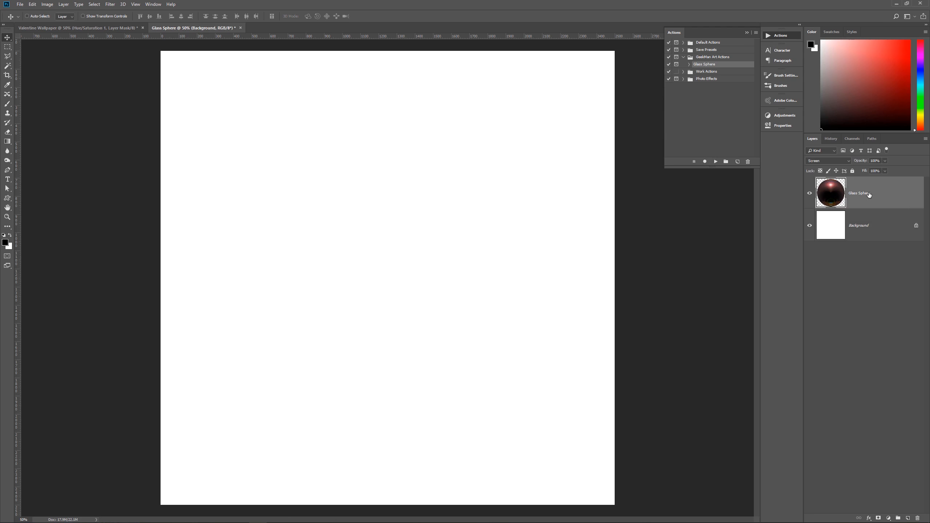
pyautogui.click(809, 226)
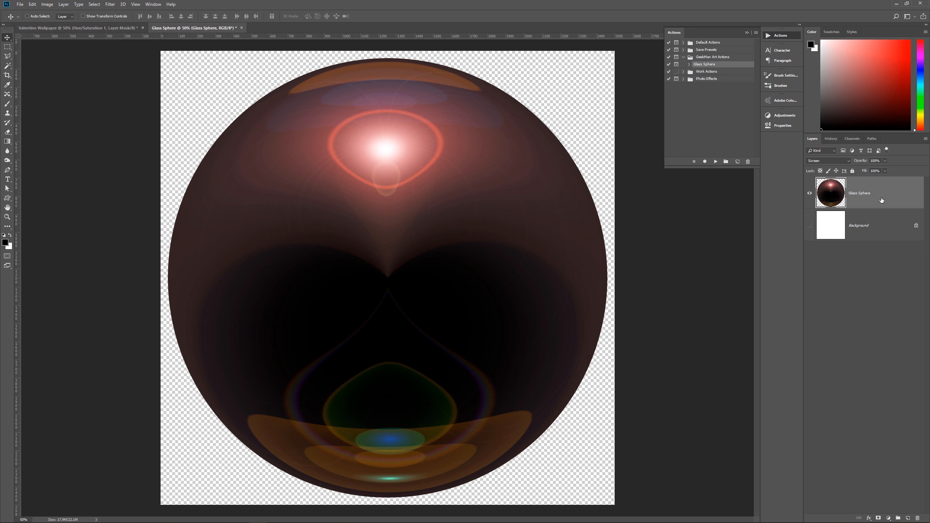
pyautogui.moveTo(881, 200); pyautogui.dragTo(412, 273)
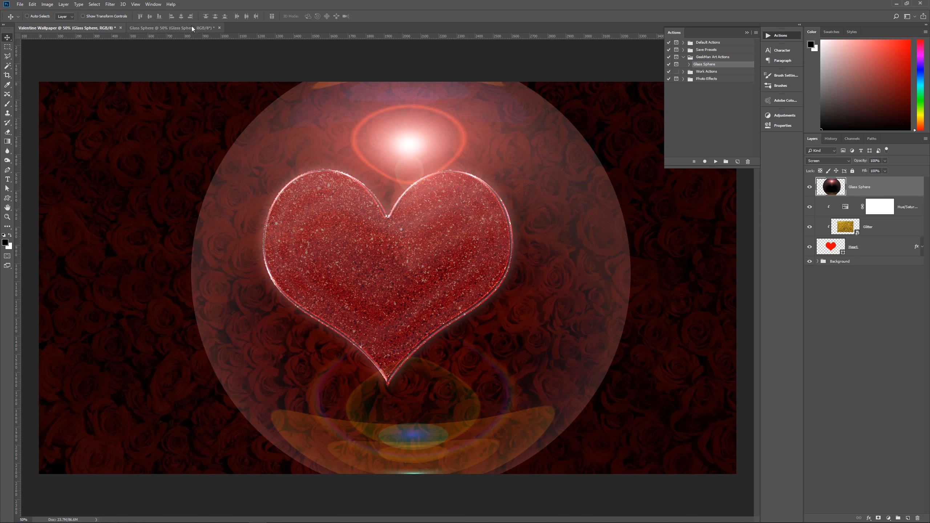
pyautogui.click(176, 28)
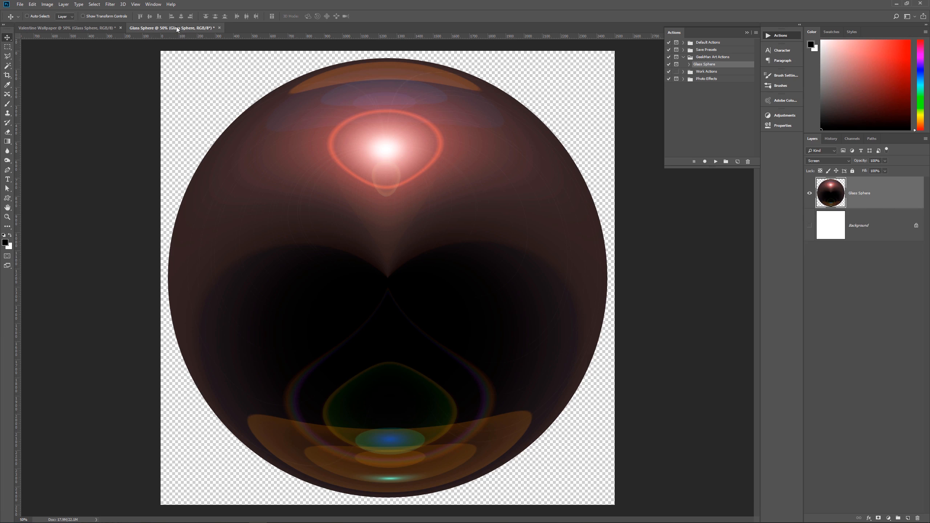
pyautogui.click(219, 28)
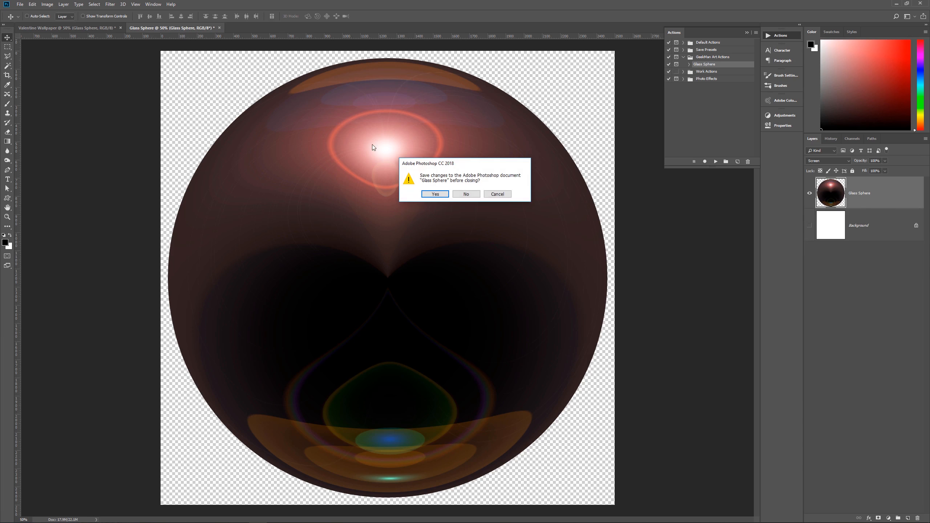
pyautogui.click(465, 193)
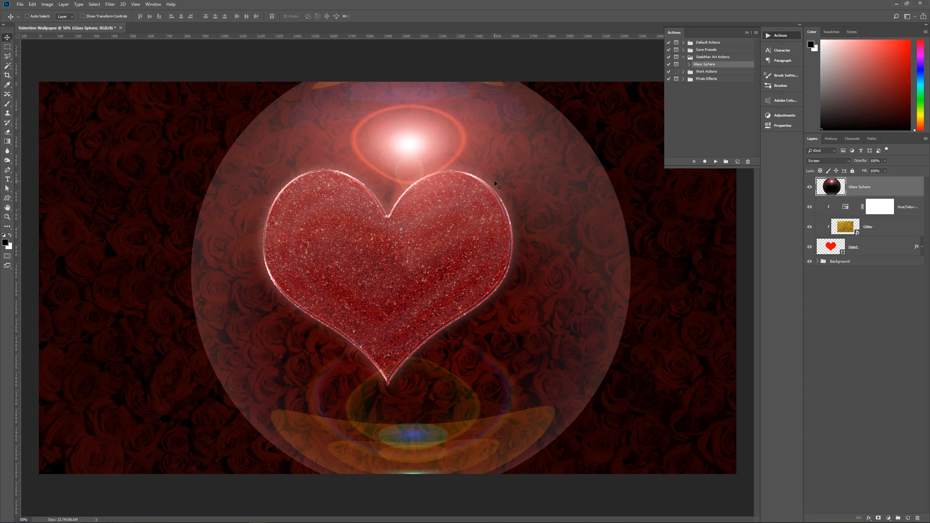
# Step: Free-transform the Glass Sphere: center it on the canvas over the heart, scale it to about 74% and rotate it -51°
pyautogui.hotkey('ctrl', 't')
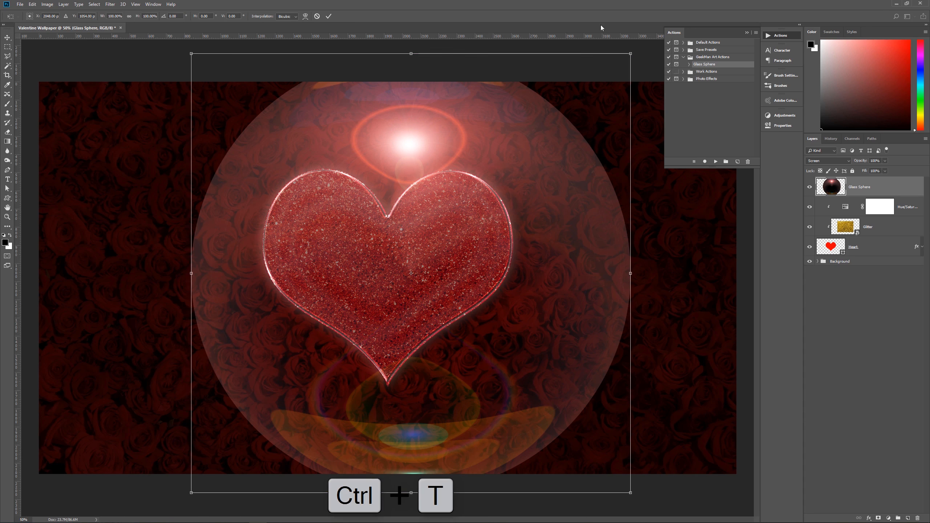
pyautogui.moveTo(636, 57); pyautogui.dragTo(583, 111)
pyautogui.moveTo(494, 213); pyautogui.dragTo(470, 218)
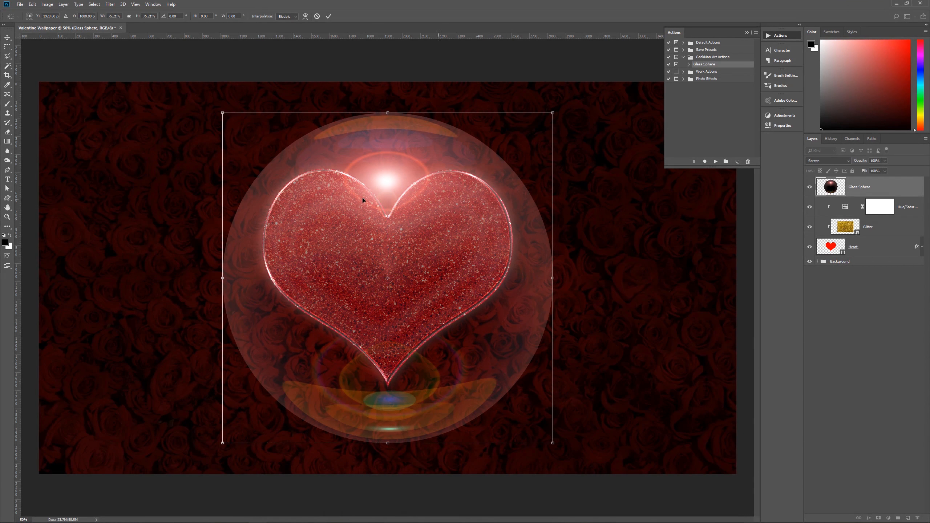
pyautogui.moveTo(566, 106); pyautogui.dragTo(376, 109)
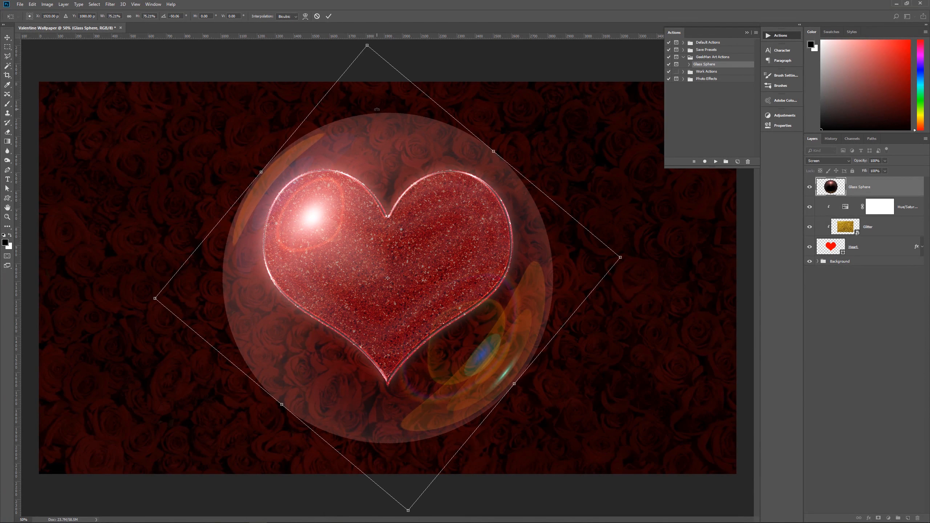
pyautogui.moveTo(380, 47); pyautogui.dragTo(376, 49)
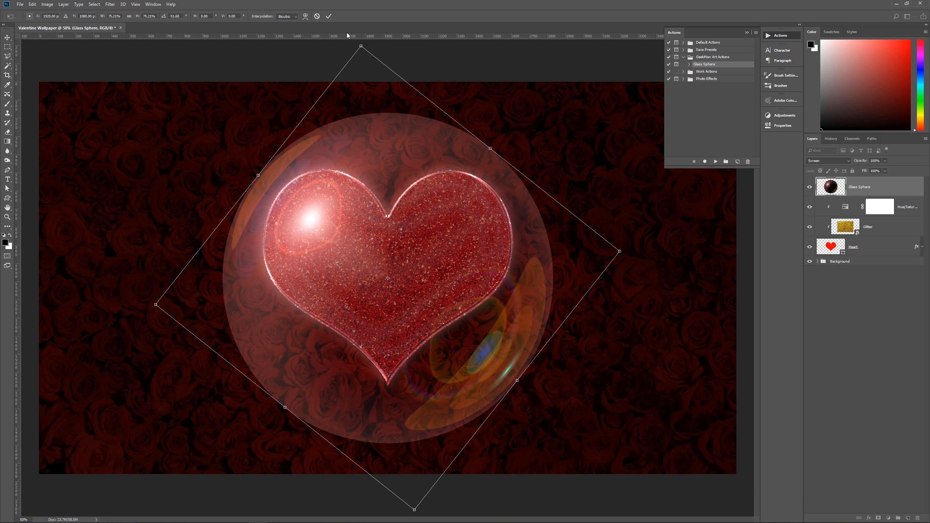
pyautogui.moveTo(361, 46)
pyautogui.mouseDown()
pyautogui.moveTo(361, 59)
pyautogui.moveTo(361, 41)
pyautogui.moveTo(365, 49)
pyautogui.mouseUp()
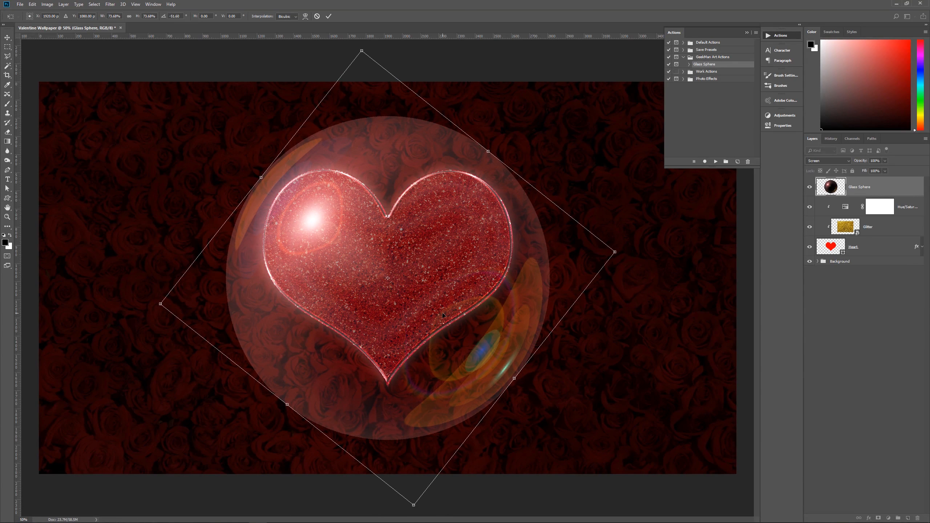
# Step: Warp the Glass Sphere inward so its right, lower-right and lower-left edges approach the heart's outline down to the tip
pyautogui.click(305, 16)
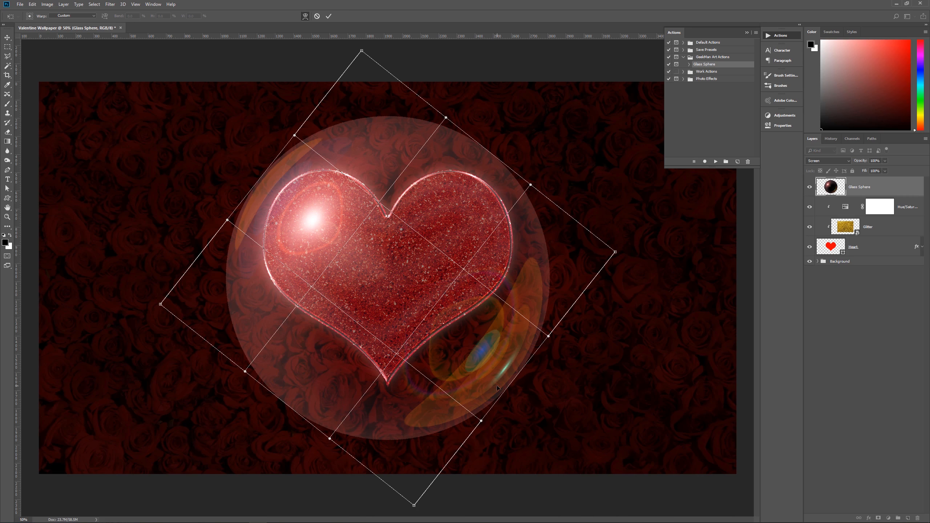
pyautogui.moveTo(504, 385); pyautogui.dragTo(470, 325)
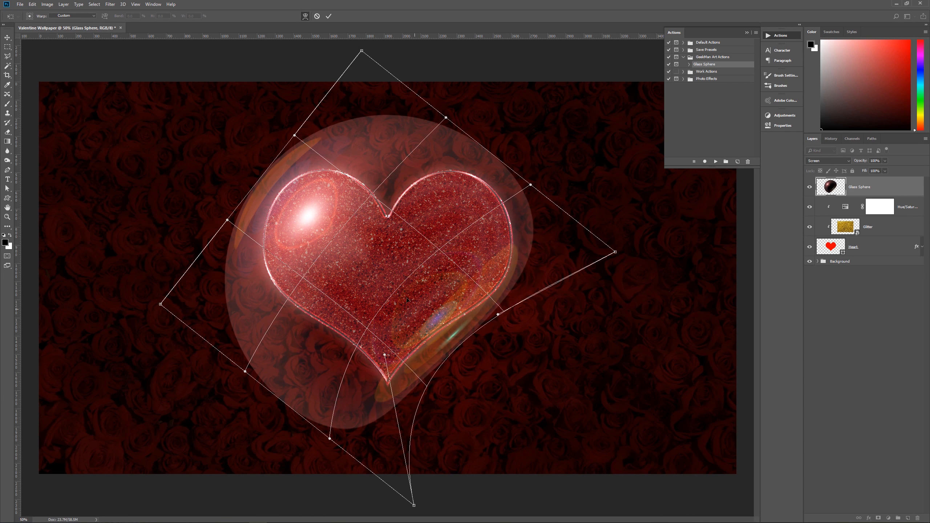
pyautogui.moveTo(409, 310); pyautogui.dragTo(409, 287)
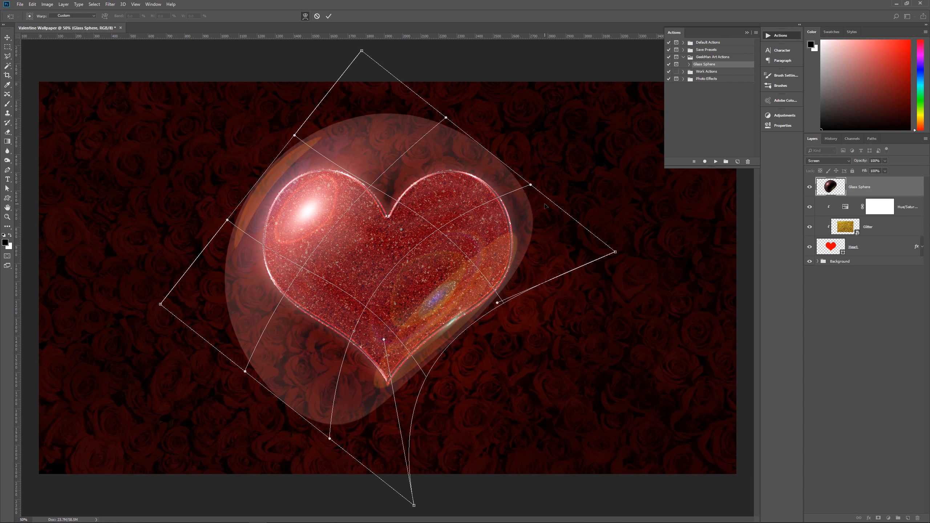
pyautogui.moveTo(545, 206); pyautogui.dragTo(515, 217)
pyautogui.moveTo(310, 412); pyautogui.dragTo(336, 369)
pyautogui.moveTo(450, 328); pyautogui.dragTo(449, 324)
pyautogui.moveTo(499, 273); pyautogui.dragTo(508, 269)
pyautogui.moveTo(465, 301); pyautogui.dragTo(463, 301)
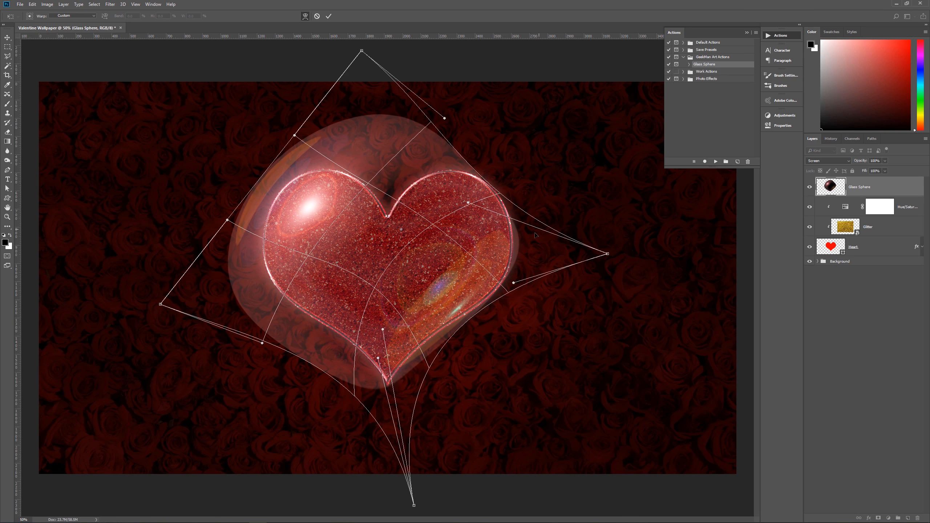
pyautogui.moveTo(536, 236); pyautogui.dragTo(531, 233)
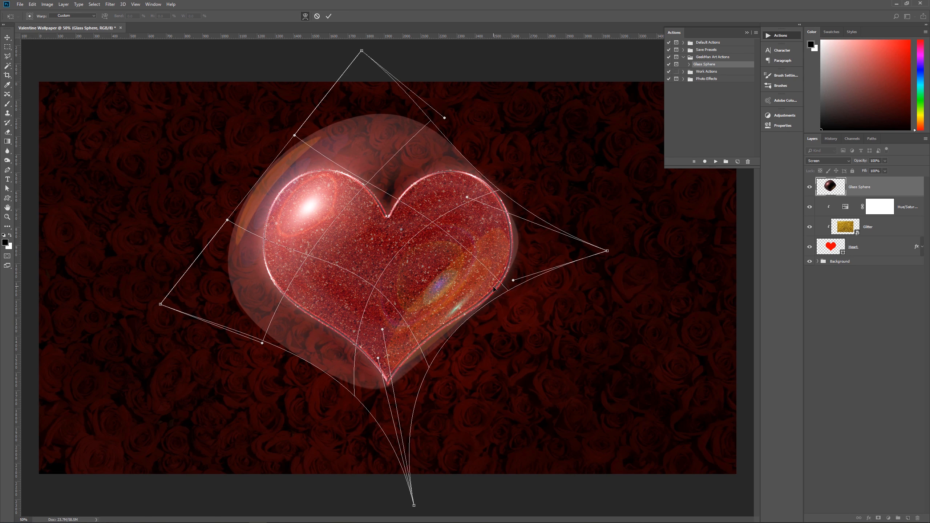
pyautogui.moveTo(494, 285); pyautogui.dragTo(495, 291)
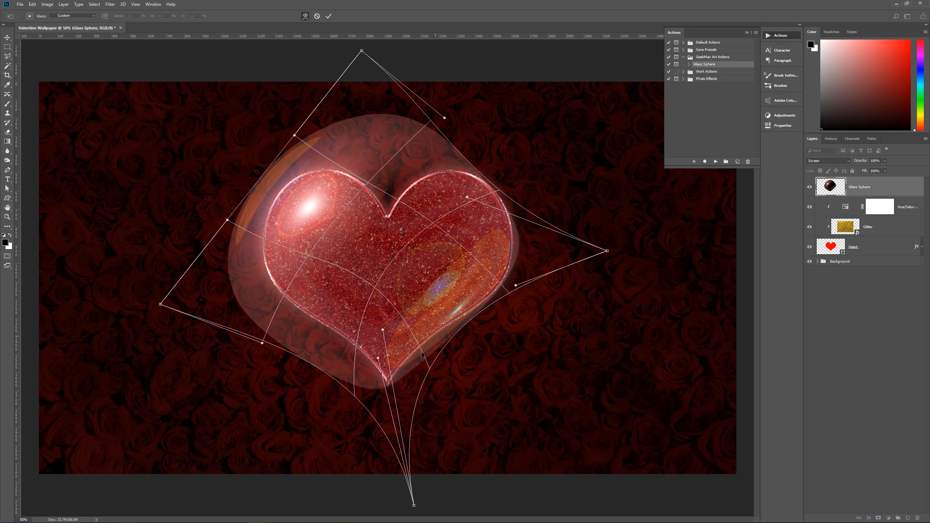
pyautogui.moveTo(386, 381); pyautogui.dragTo(387, 385)
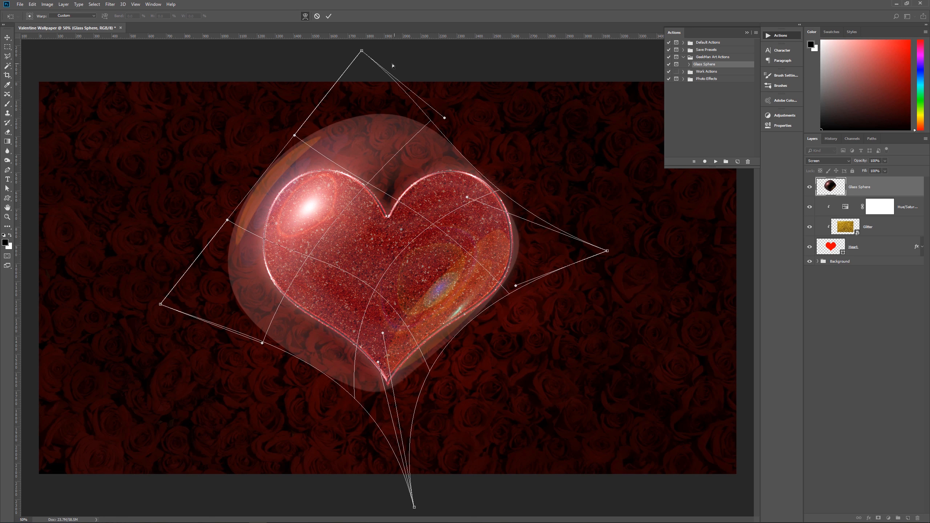
# Step: Refine the Glass Sphere's warp, lowering its top edge and adjusting the right and lower-right edges to follow the heart down to the tip
pyautogui.moveTo(382, 131); pyautogui.dragTo(380, 145)
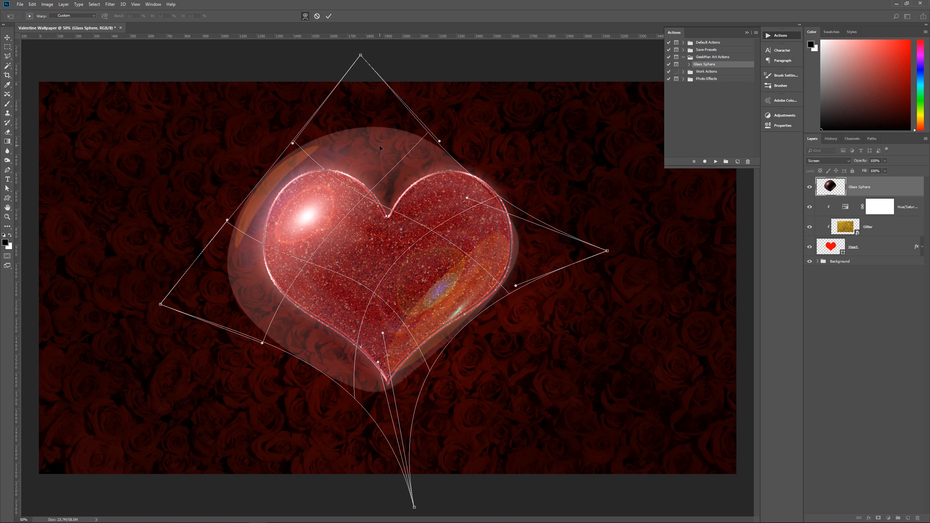
pyautogui.moveTo(479, 187); pyautogui.dragTo(489, 185)
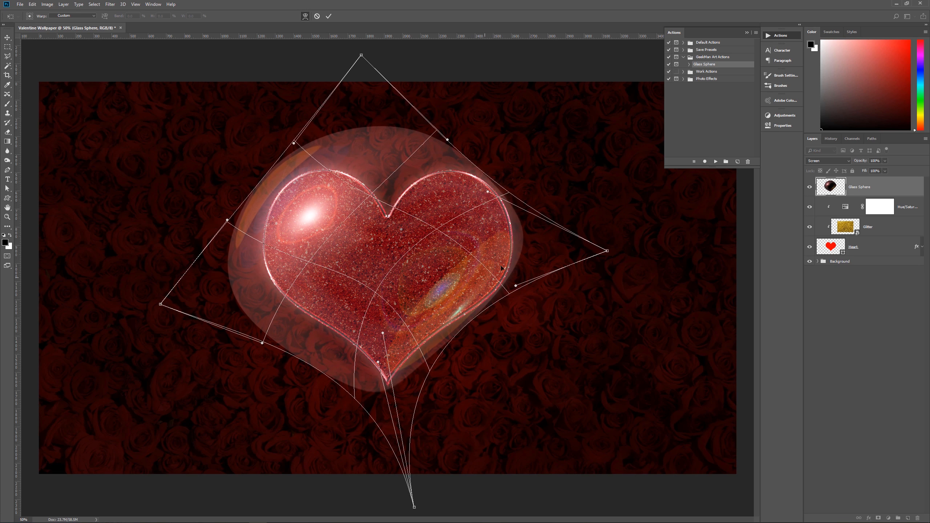
pyautogui.moveTo(500, 277); pyautogui.dragTo(505, 278)
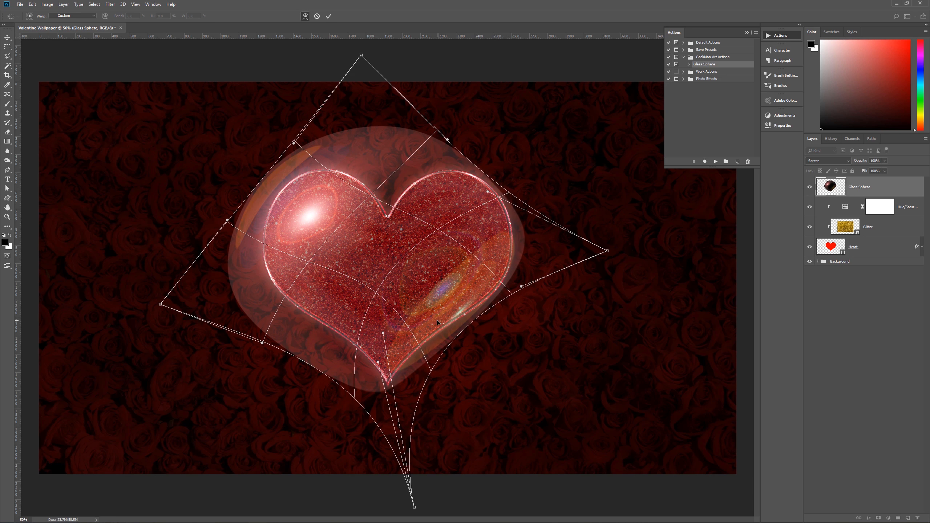
pyautogui.moveTo(436, 320); pyautogui.dragTo(424, 319)
pyautogui.moveTo(499, 273)
pyautogui.mouseDown()
pyautogui.moveTo(456, 284)
pyautogui.moveTo(508, 263)
pyautogui.moveTo(507, 273)
pyautogui.mouseUp()
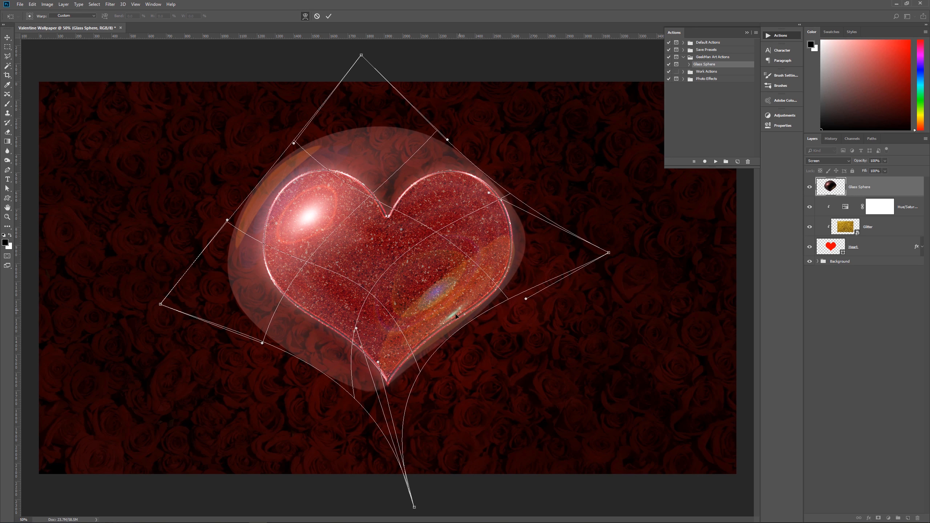
pyautogui.moveTo(456, 315); pyautogui.dragTo(443, 319)
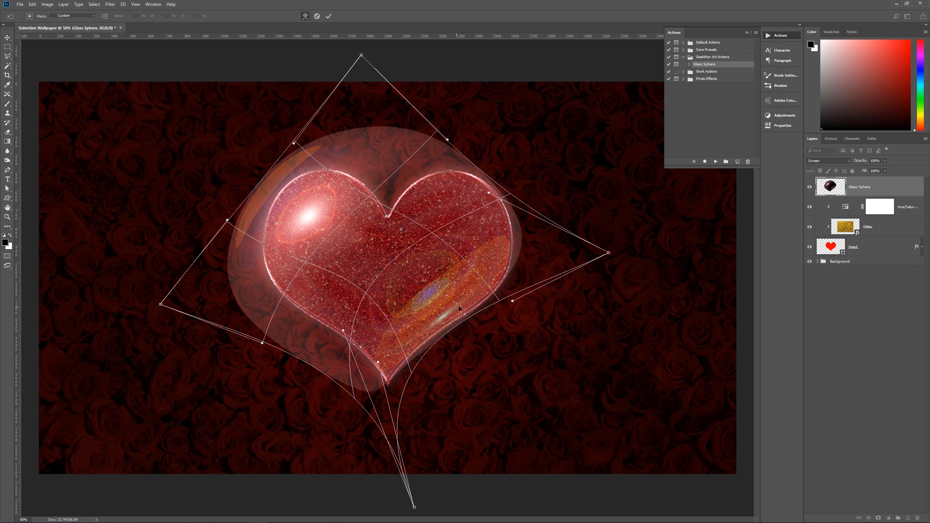
pyautogui.moveTo(500, 280); pyautogui.dragTo(455, 300)
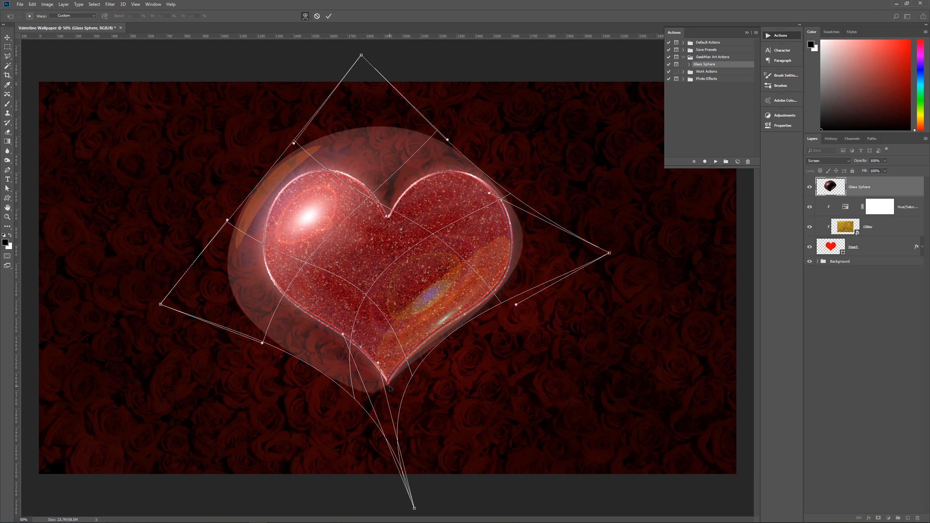
pyautogui.moveTo(384, 390); pyautogui.dragTo(383, 392)
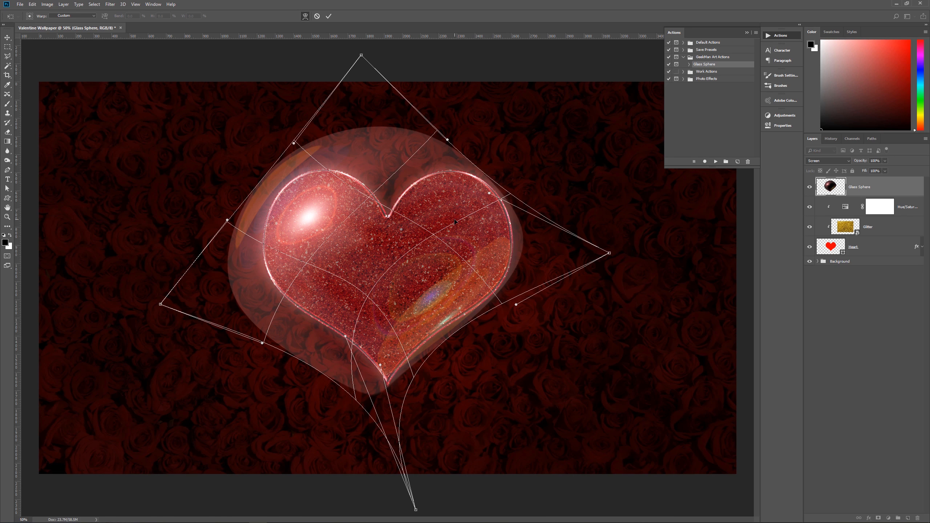
pyautogui.click(329, 15)
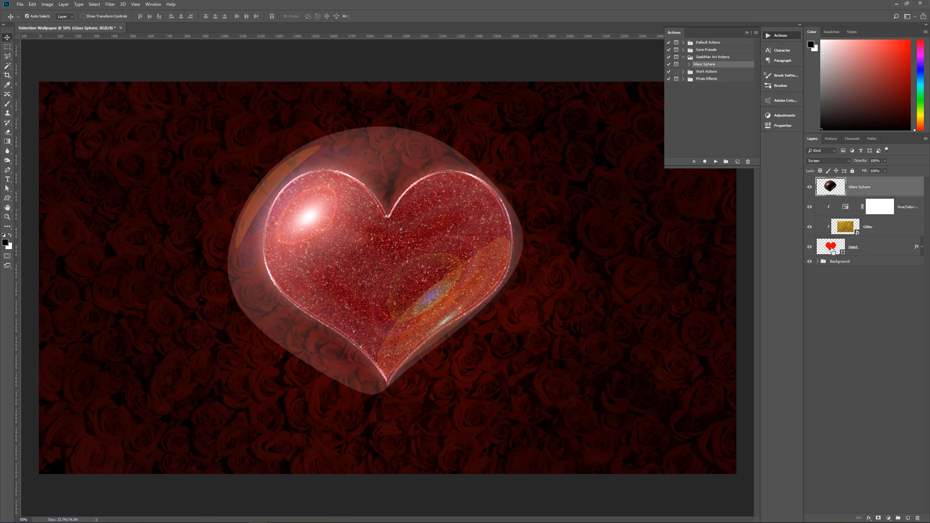
# Step: Mask the Glass Sphere layer to the heart's outline using a selection loaded from the heart shape layer
pyautogui.keyDown('ctrl'); pyautogui.click(832, 251); pyautogui.keyUp('ctrl')
pyautogui.click(879, 518)
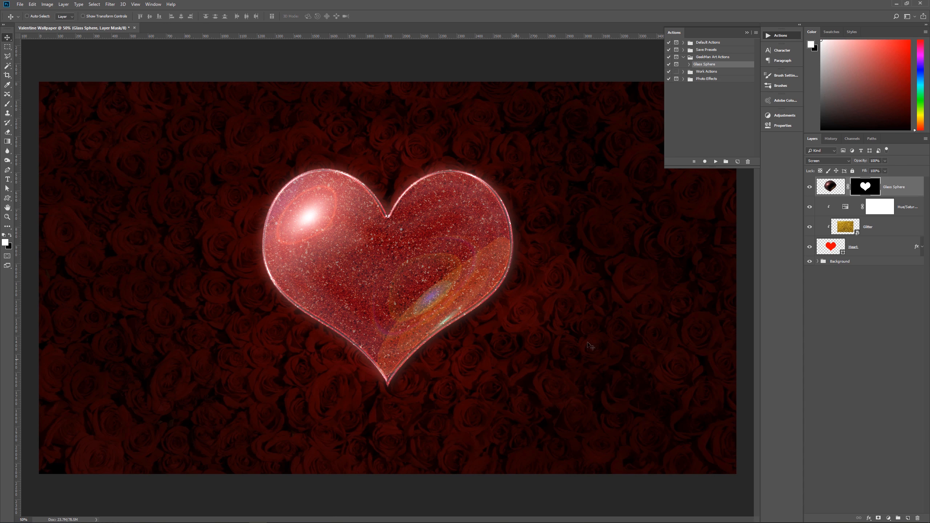
# Step: Group all layers from Glass Sphere down to the heart shape and name the group Heart
pyautogui.click(899, 194)
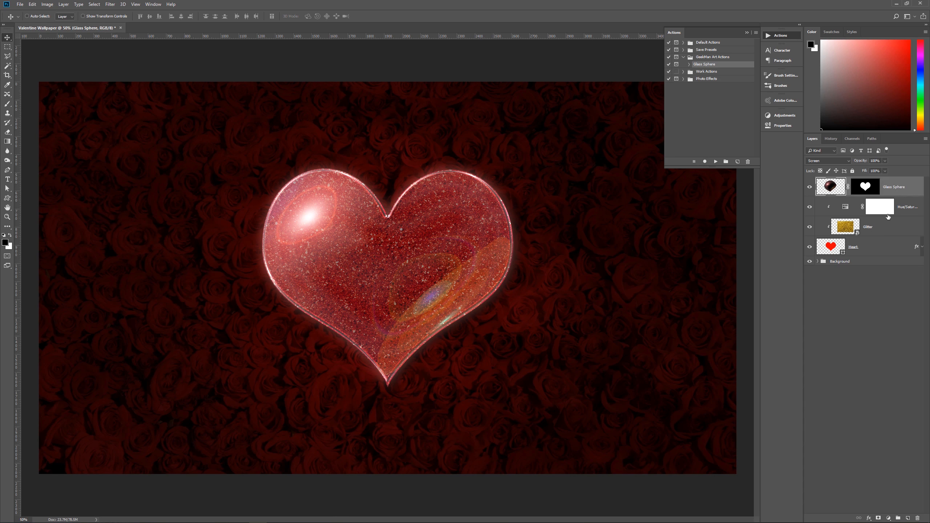
pyautogui.keyDown('shift'); pyautogui.click(873, 246); pyautogui.keyUp('shift')
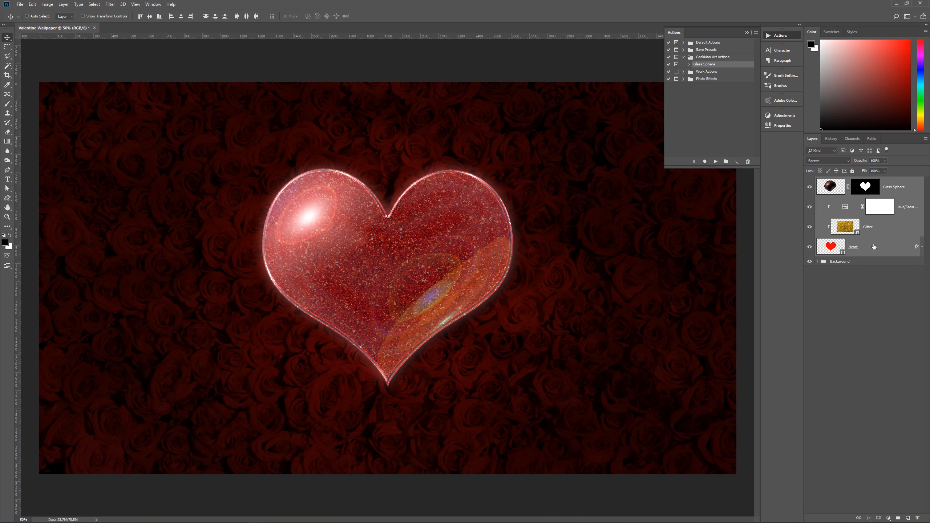
pyautogui.hotkey('ctrl', 'g')
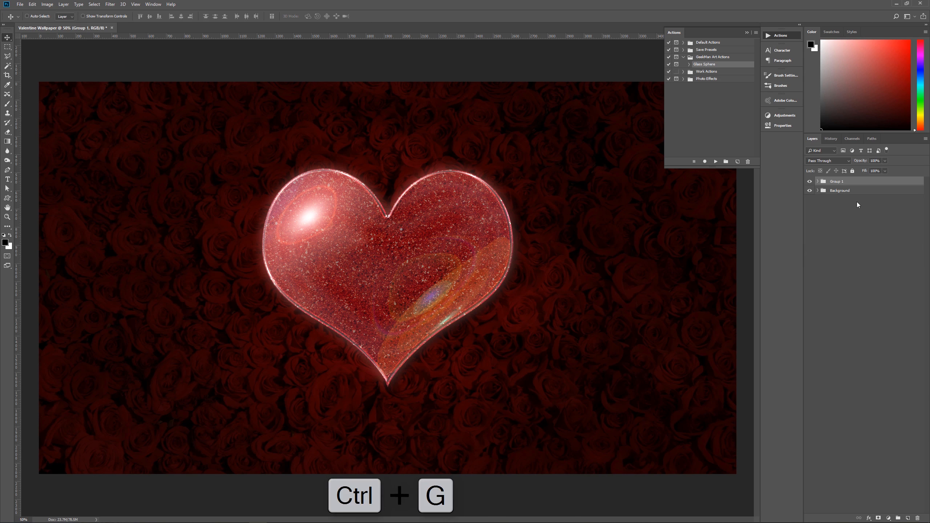
pyautogui.doubleClick(838, 181)
pyautogui.write('Heart')
pyautogui.press('Return')
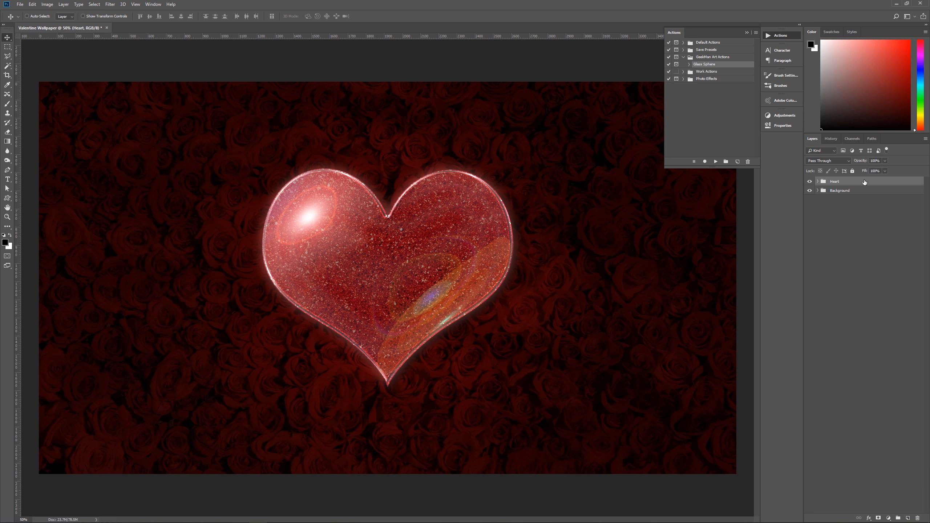
# Step: Add the text "Be My Valentine" on the canvas near the heart's lower tip and fill it with white
pyautogui.click(747, 33)
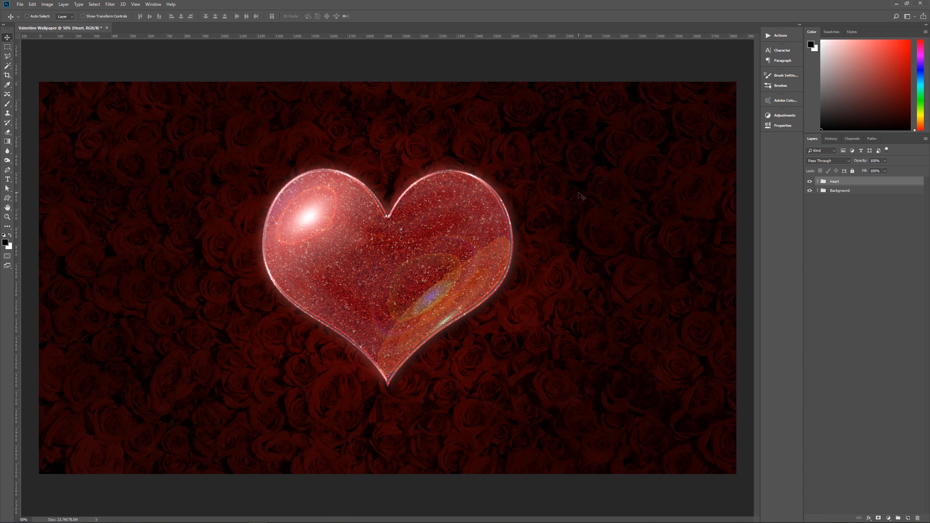
pyautogui.press('t')
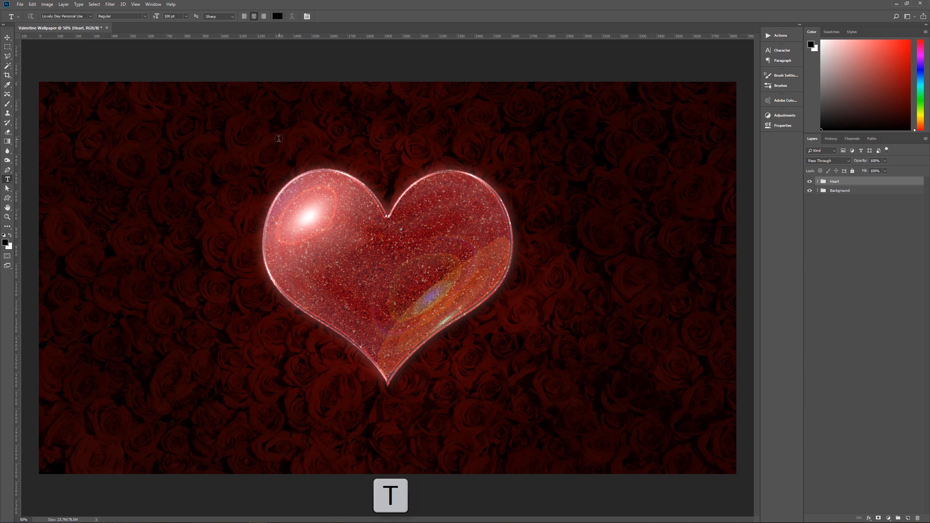
pyautogui.click(777, 35)
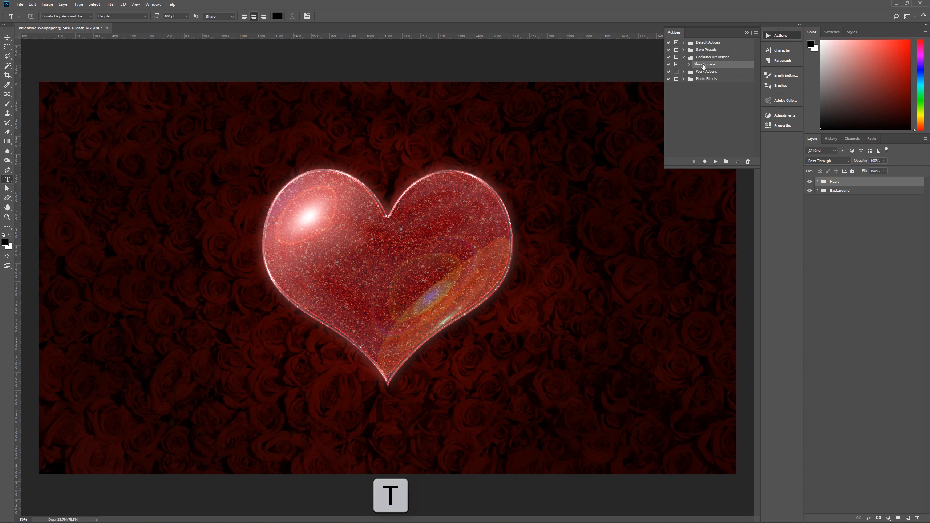
pyautogui.click(776, 51)
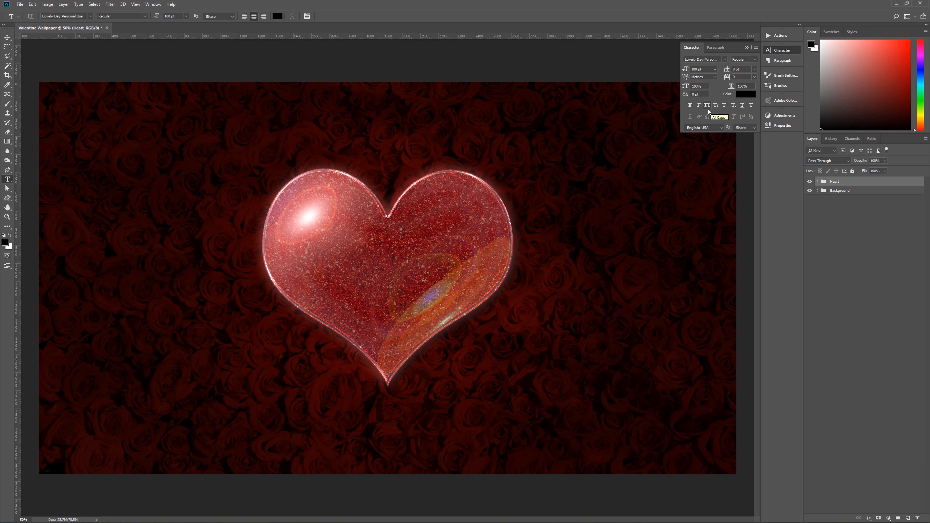
pyautogui.click(747, 48)
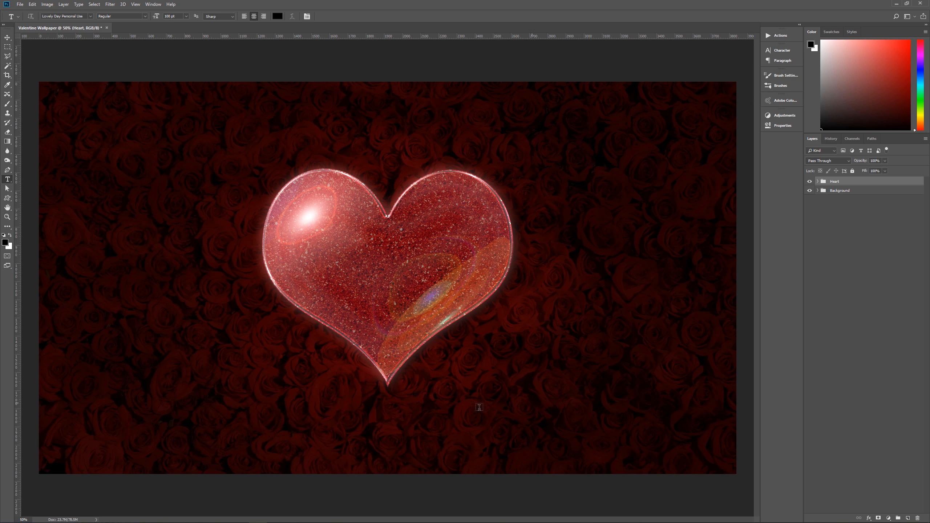
pyautogui.click(224, 387)
pyautogui.write('Be')
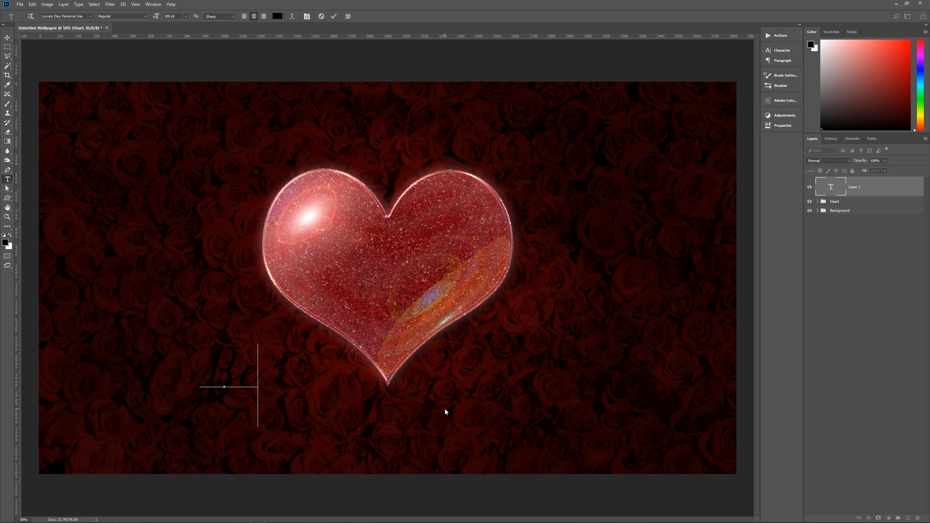
pyautogui.write(' My ')
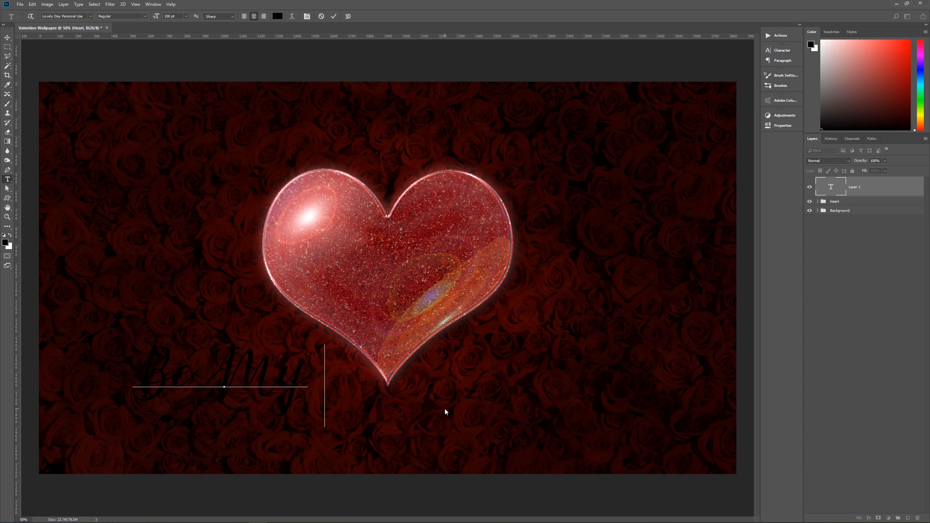
pyautogui.write('Valentine')
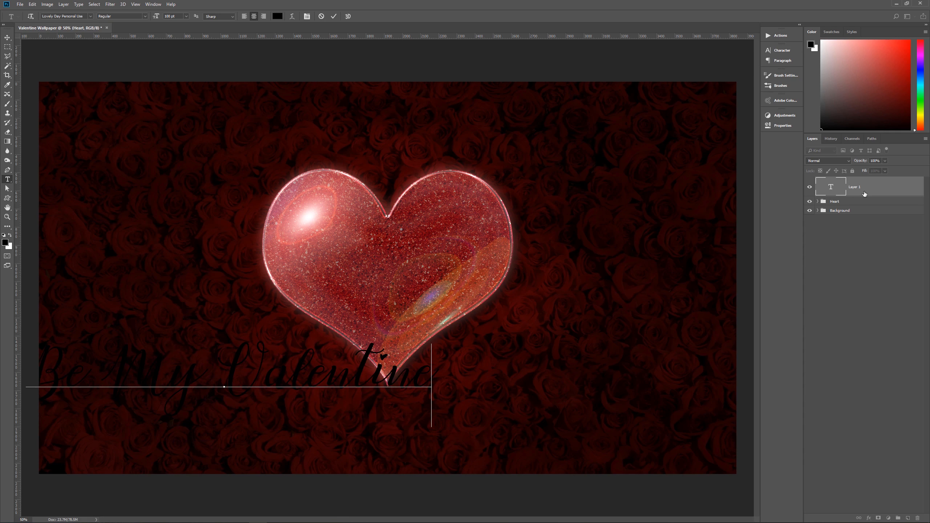
pyautogui.hotkey('ctrl', 'Return')
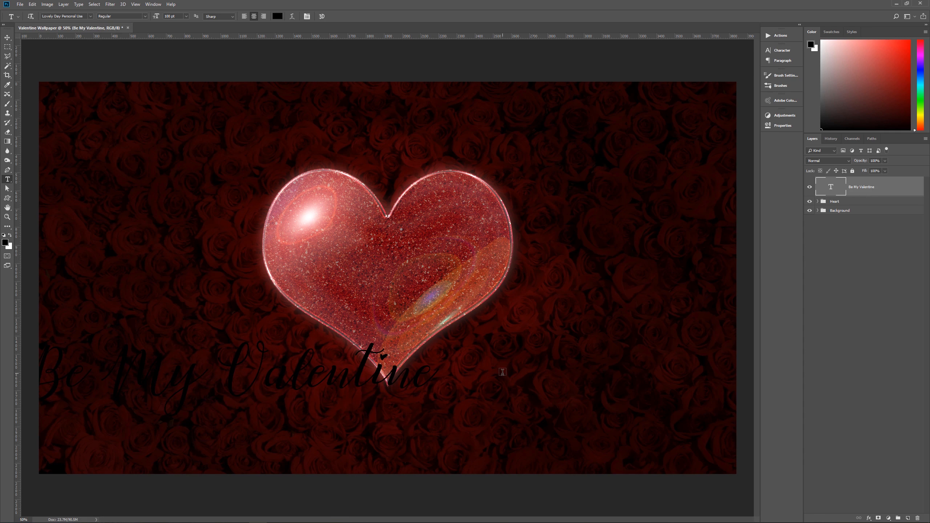
pyautogui.hotkey('ctrl', 'BackSpace')
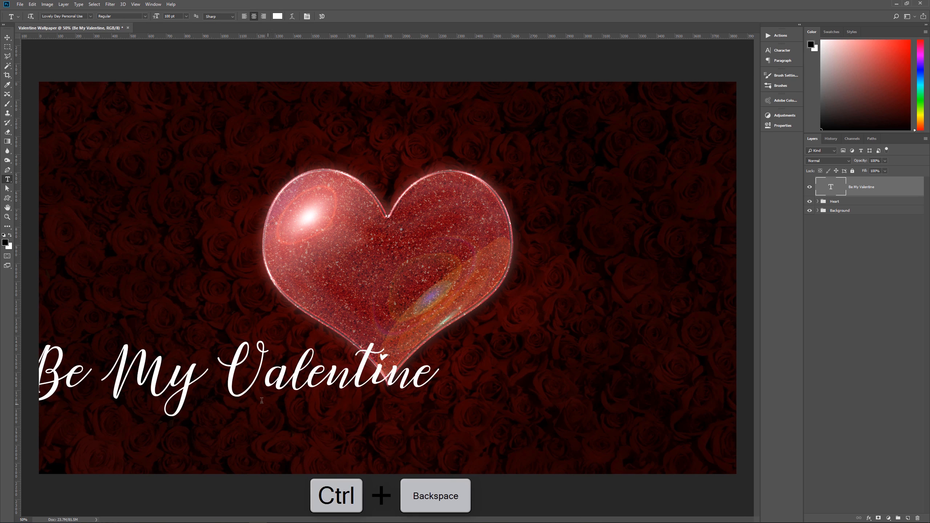
# Step: Position the text across the heart's tip, adding extra spaces between "My" and "Valentine" so the tip falls in the gap
pyautogui.press('v')
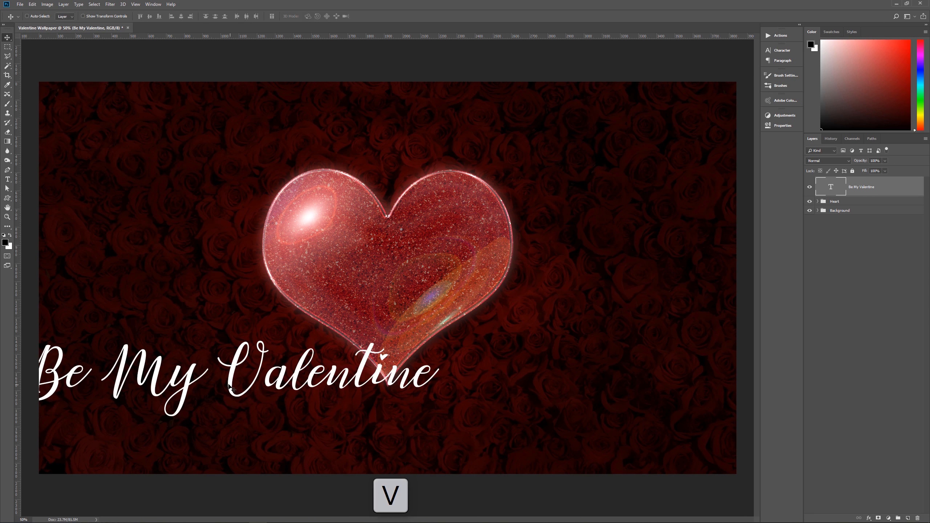
pyautogui.moveTo(236, 386); pyautogui.dragTo(401, 400)
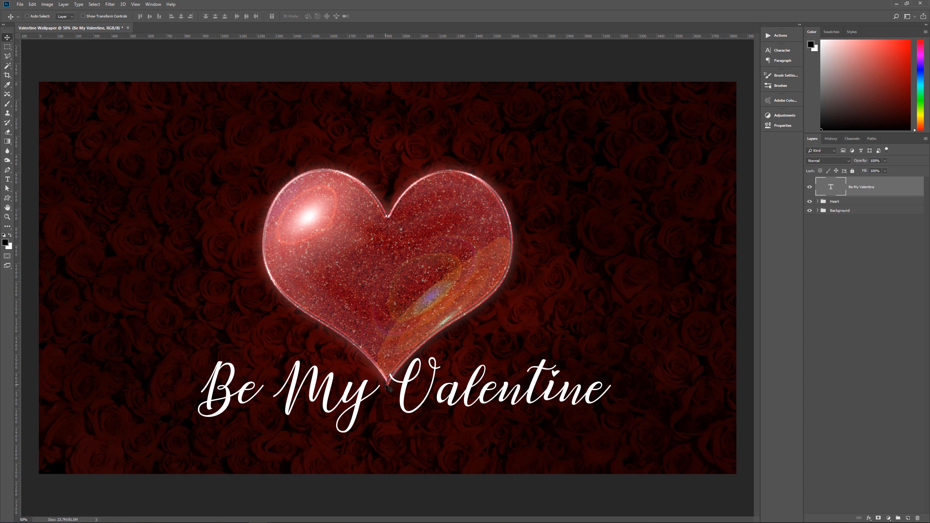
pyautogui.press('t')
pyautogui.click(384, 402)
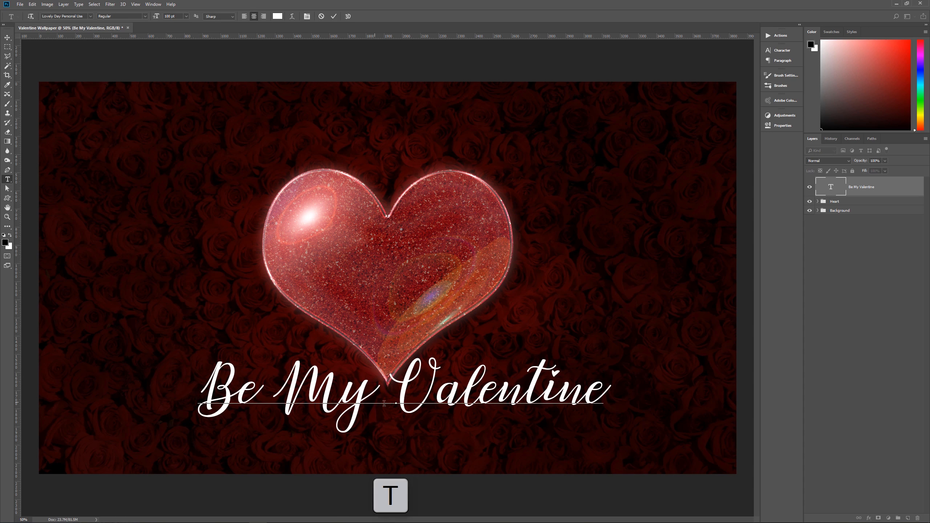
pyautogui.press('Right')
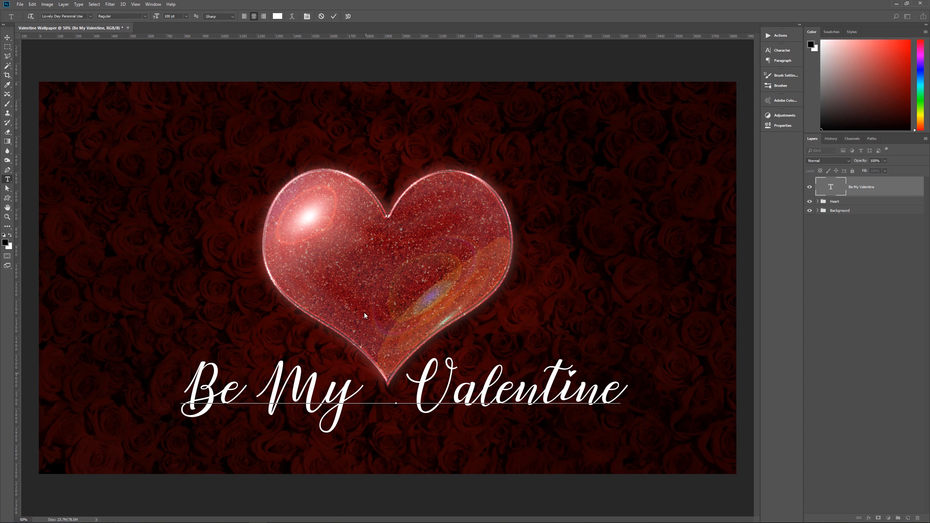
pyautogui.click(333, 16)
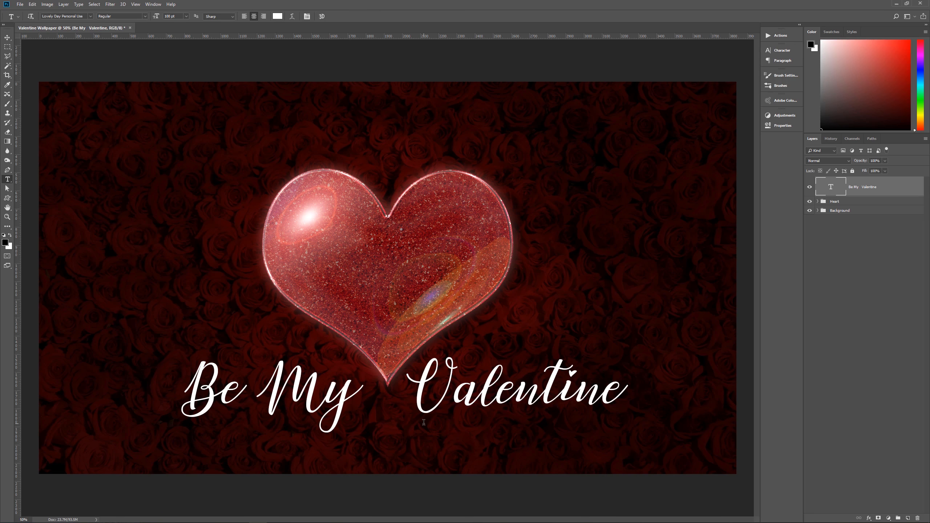
pyautogui.press('v')
pyautogui.moveTo(421, 402); pyautogui.dragTo(427, 390)
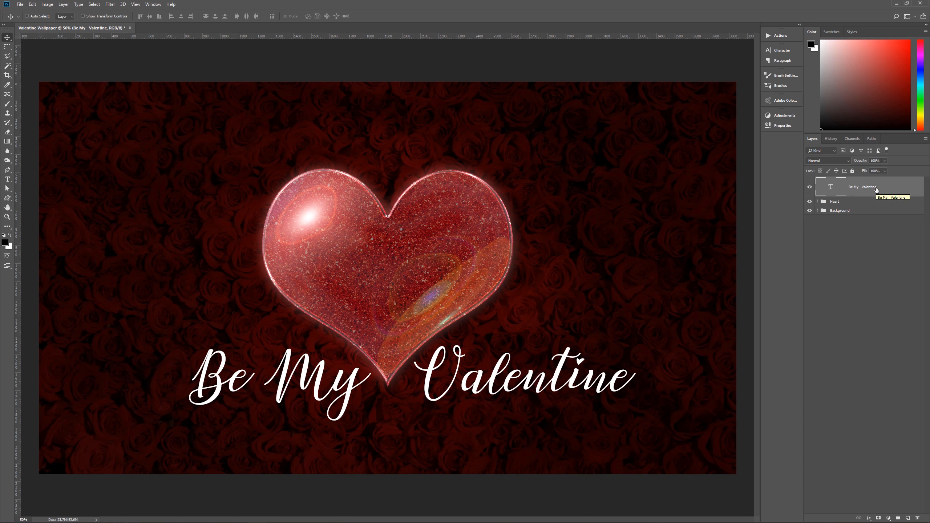
# Step: Add an Outer Glow to the Be My Valentine text with 100% opacity and 20% noise
pyautogui.click(869, 518)
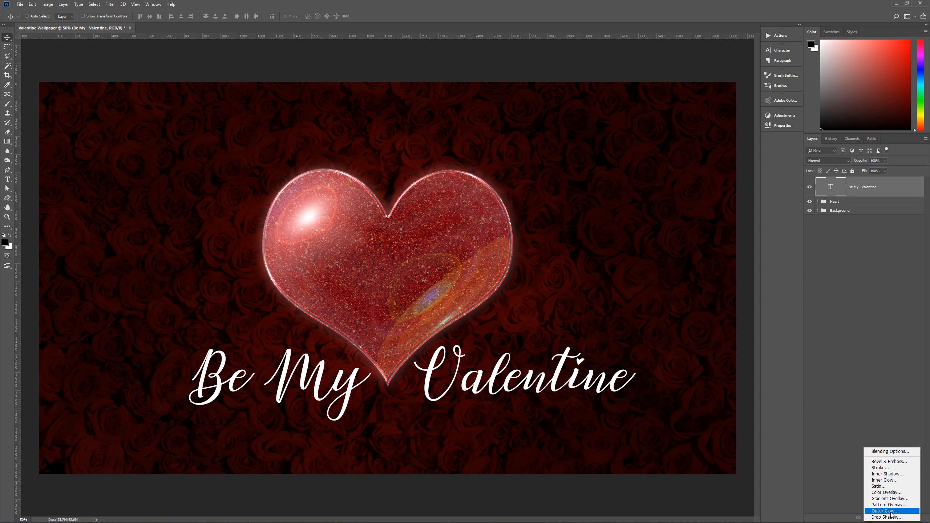
pyautogui.click(890, 513)
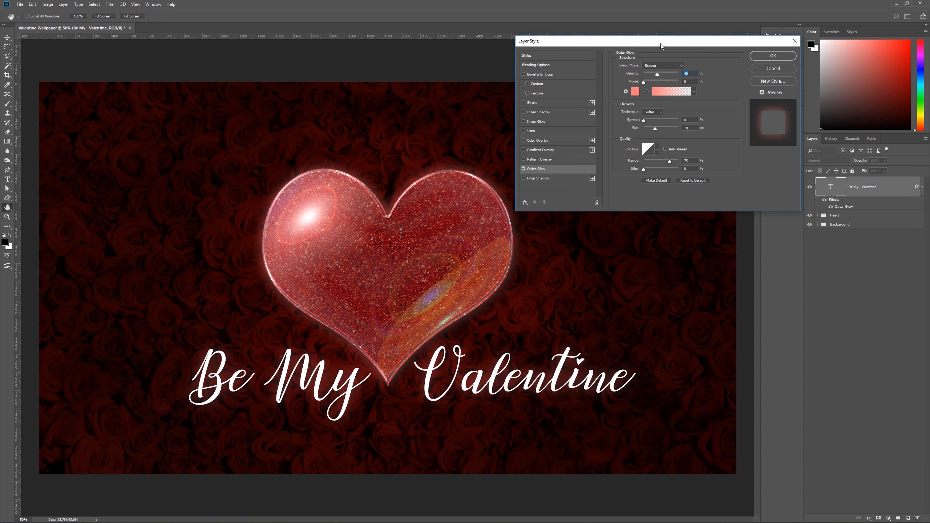
pyautogui.moveTo(660, 45); pyautogui.dragTo(631, 45)
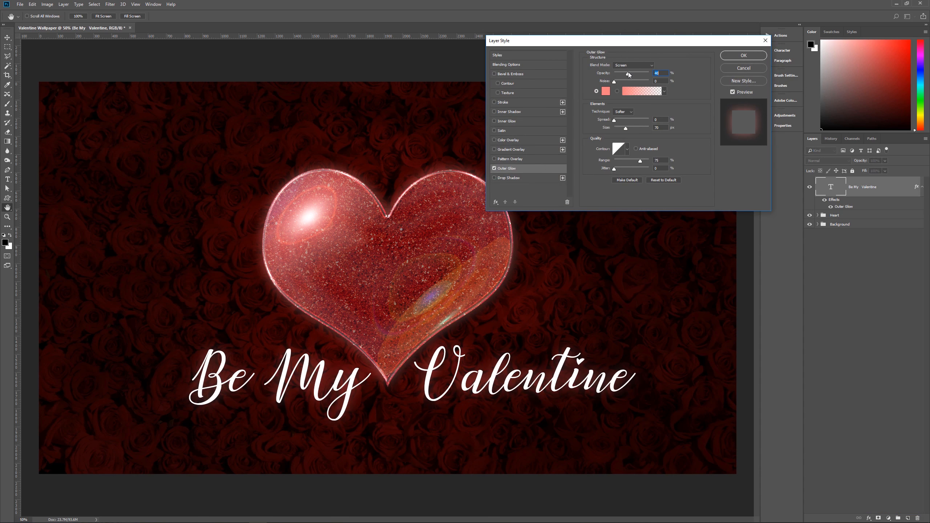
pyautogui.moveTo(629, 75)
pyautogui.mouseDown()
pyautogui.moveTo(649, 74)
pyautogui.moveTo(621, 83)
pyautogui.mouseUp()
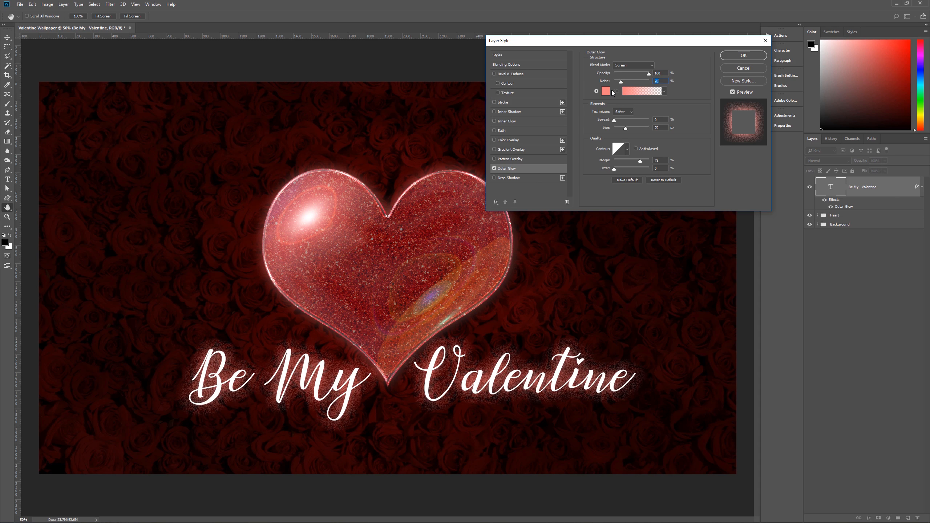
# Step: Set the text's Outer Glow color to gold, hex e8b62e
pyautogui.click(606, 91)
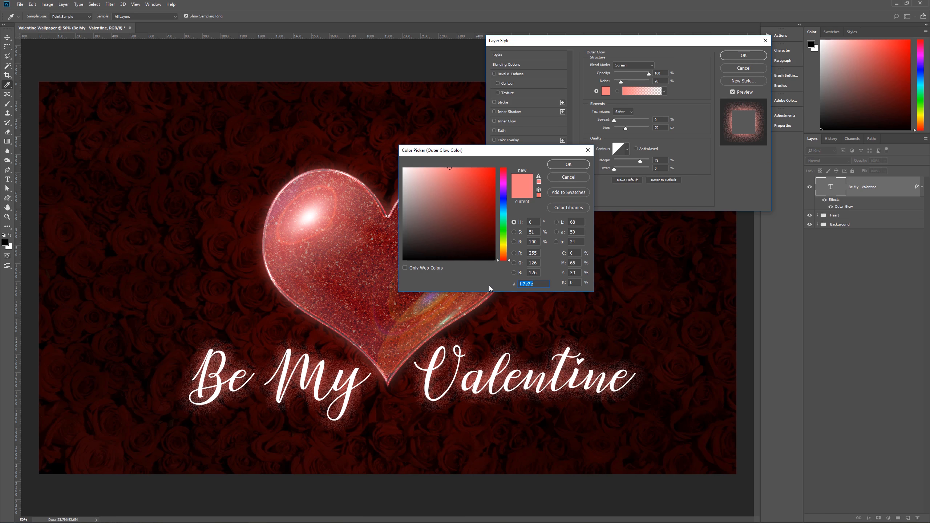
pyautogui.write('e8')
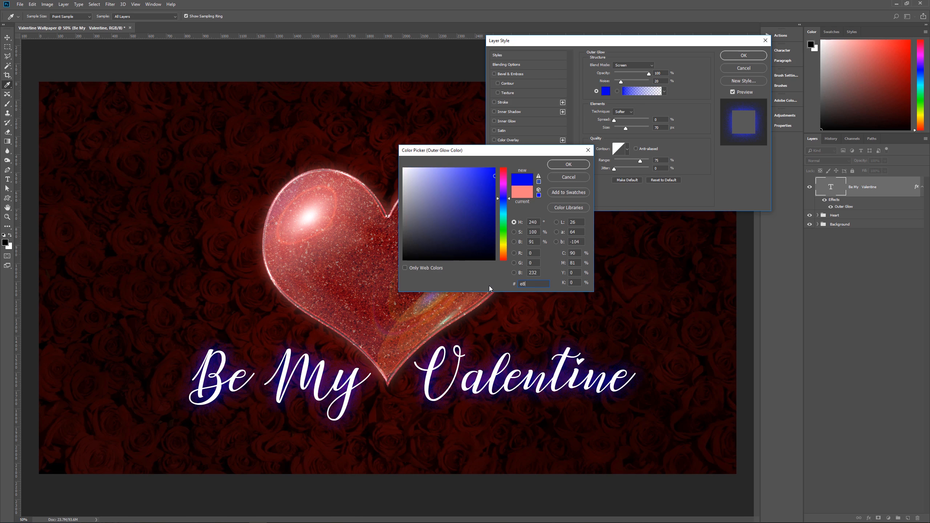
pyautogui.write('b62')
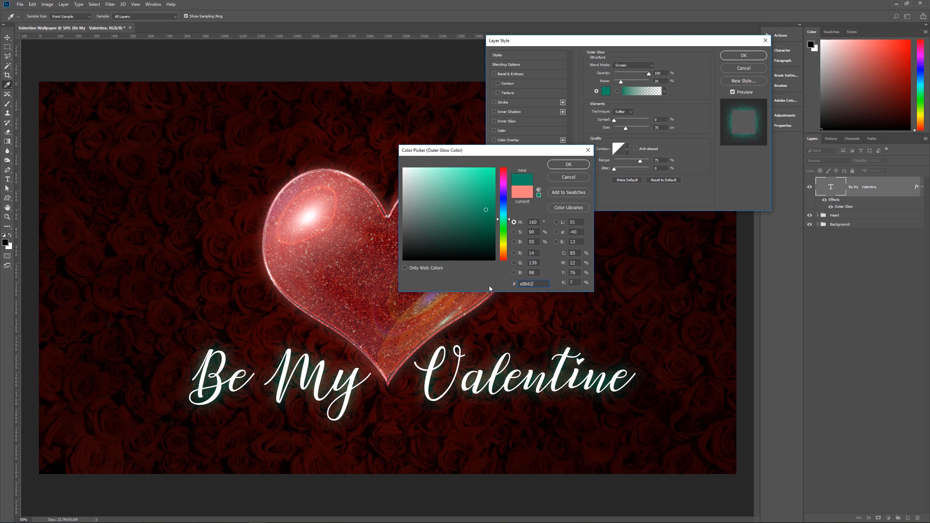
pyautogui.write('e')
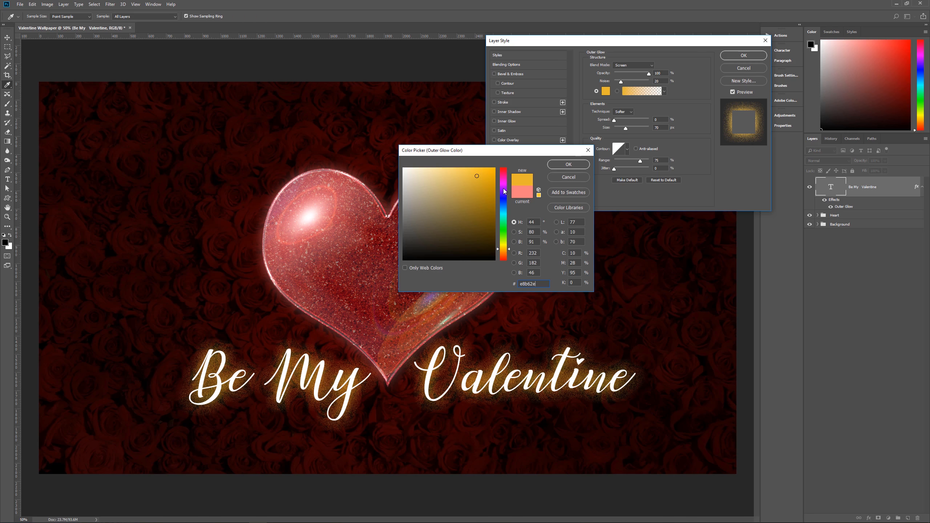
pyautogui.click(572, 166)
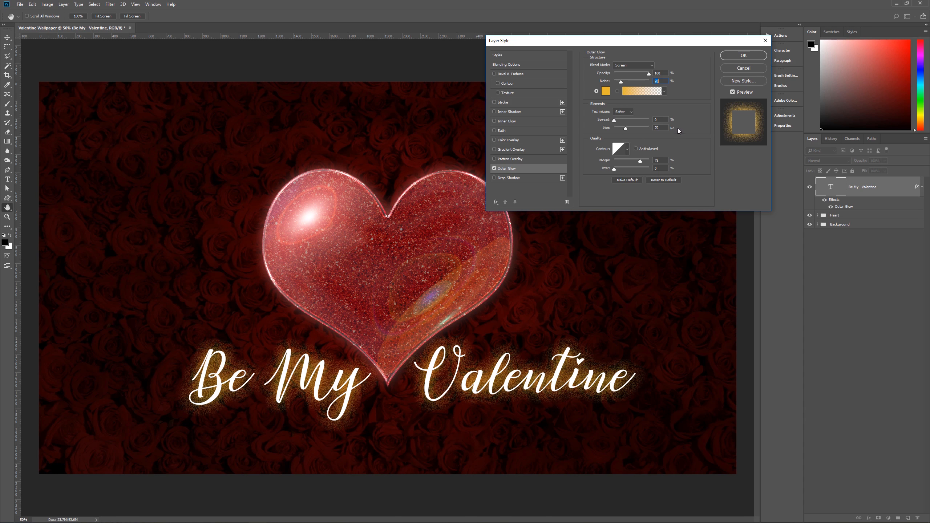
# Step: Set the Outer Glow size to 15 px, apply the layer style and collapse the text layer's effects list
pyautogui.moveTo(664, 128); pyautogui.dragTo(620, 131)
pyautogui.write('15')
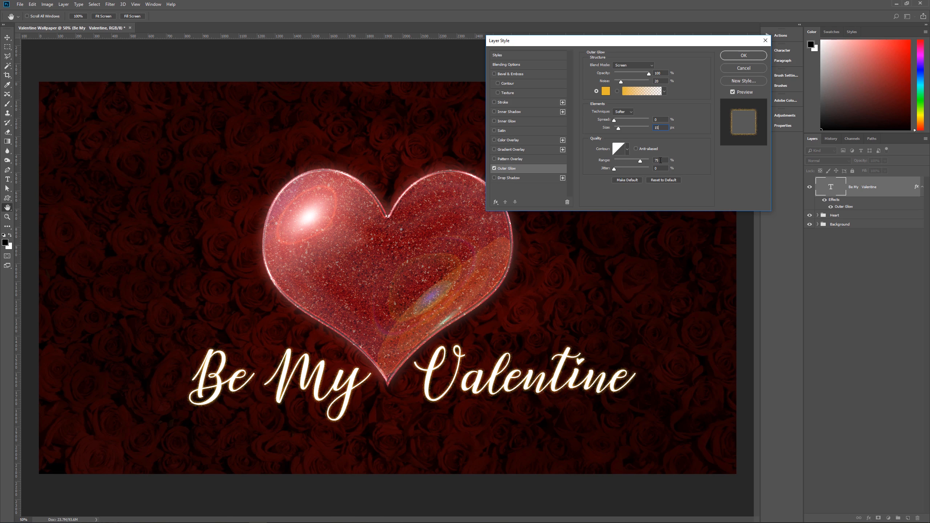
pyautogui.moveTo(663, 160); pyautogui.dragTo(657, 161)
pyautogui.click(743, 55)
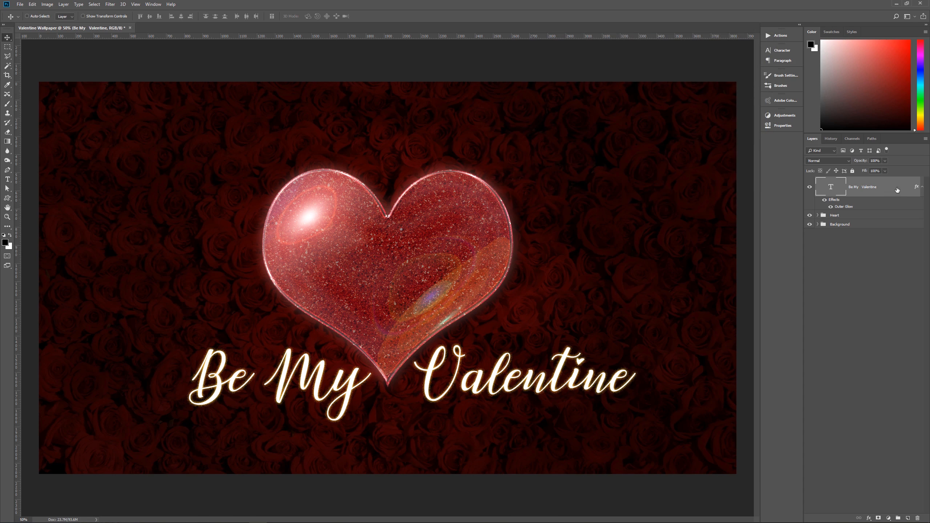
pyautogui.click(921, 187)
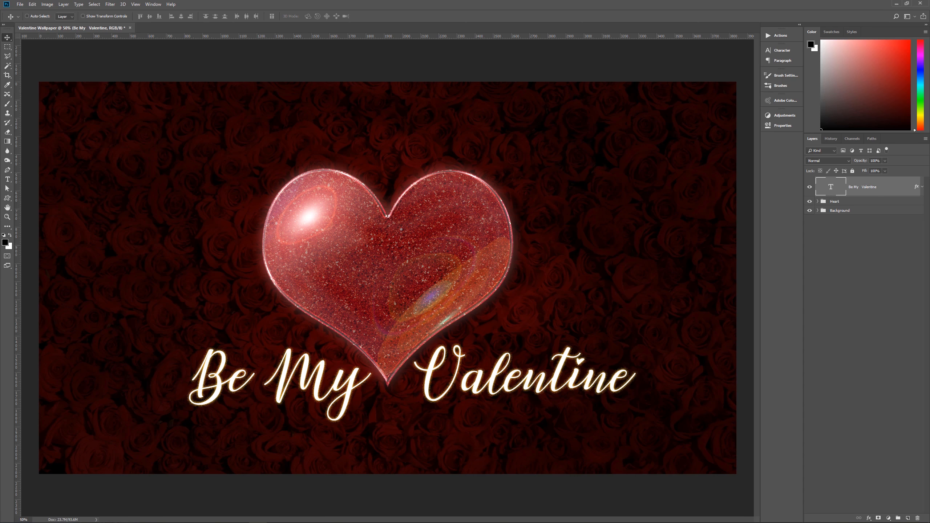
# Step: Place the gold Glitter image over the "Be My Valentine" text and clip it to the text layer
pyautogui.moveTo(926, 3); pyautogui.dragTo(410, 281)
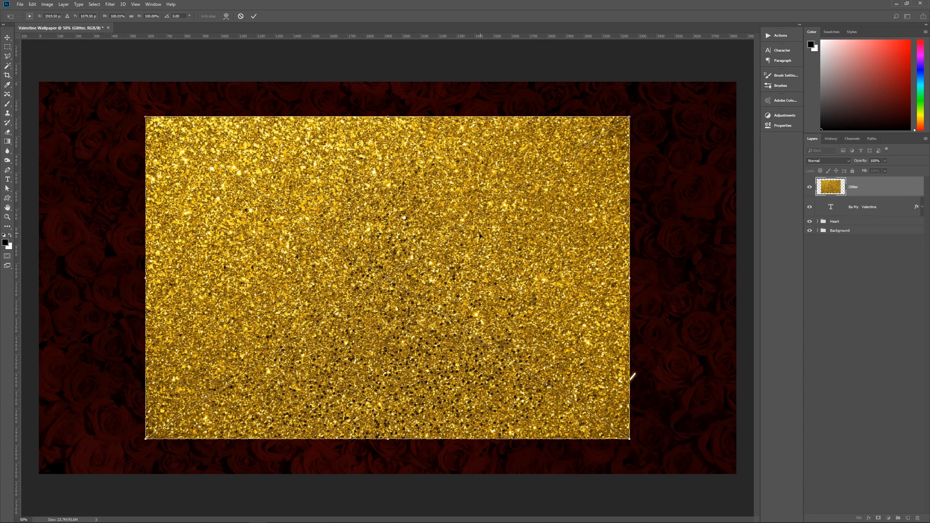
pyautogui.moveTo(563, 252); pyautogui.dragTo(584, 365)
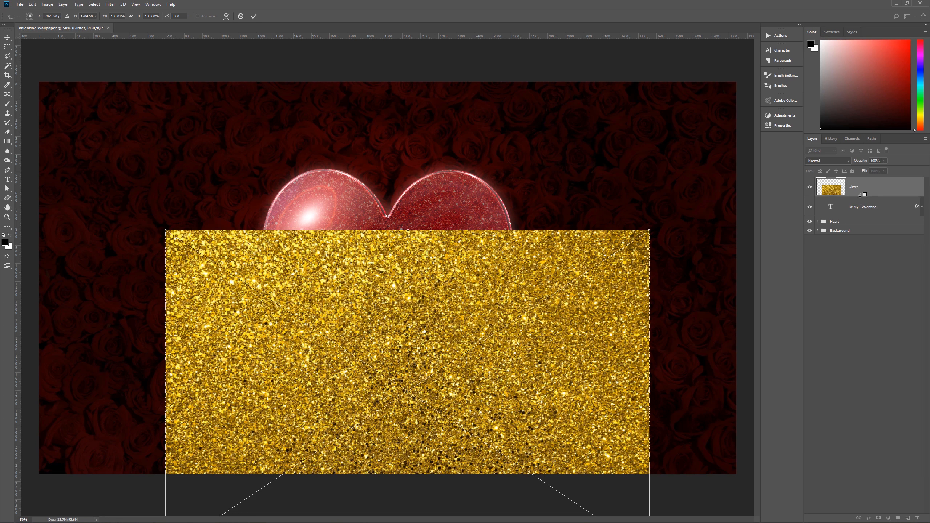
pyautogui.press('Return')
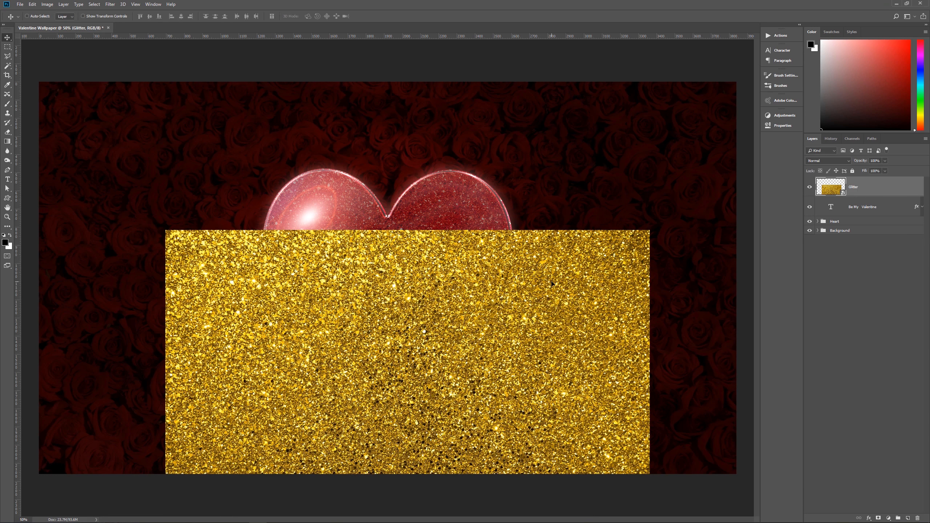
pyautogui.keyDown('alt'); pyautogui.click(863, 195); pyautogui.keyUp('alt')
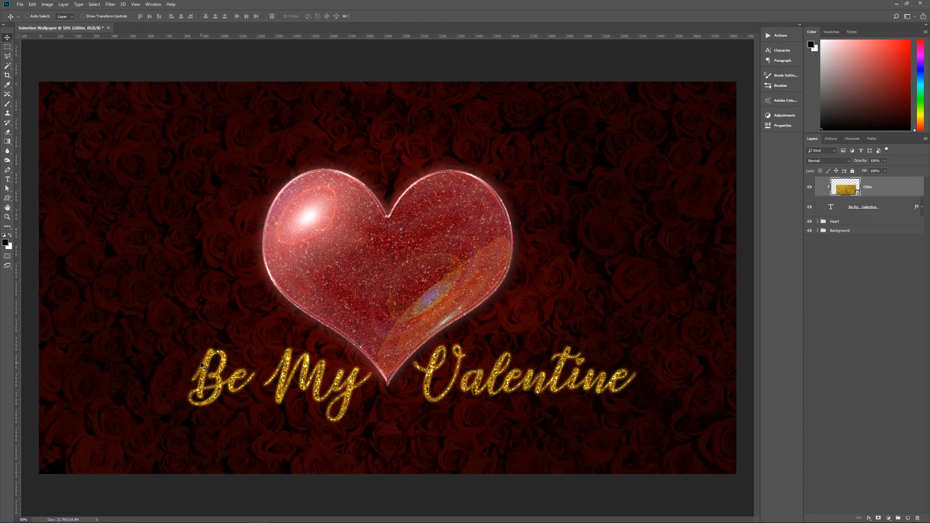